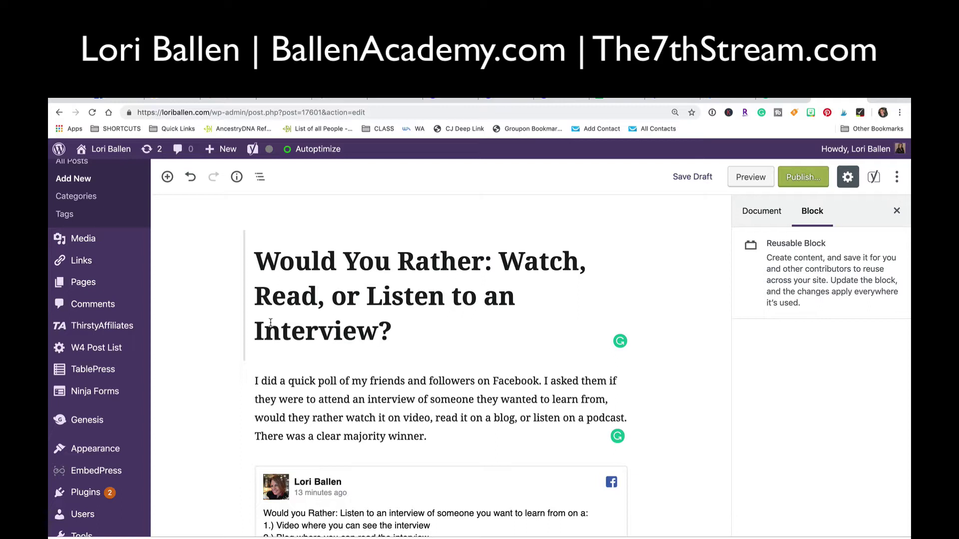
Browse the block categories available for the post, from Most Used through Reusable, and close the block list
scroll(270, 322, "down", 1)
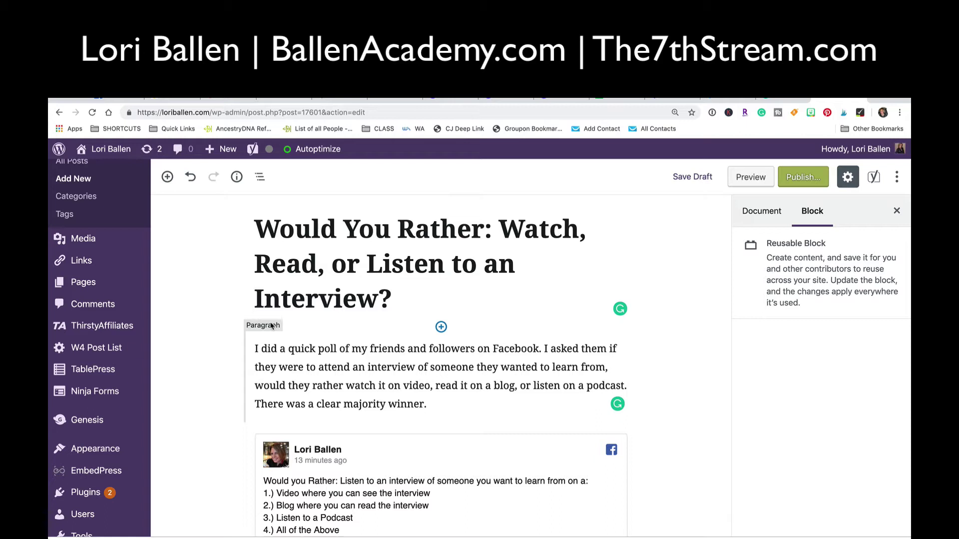
left_click(168, 178)
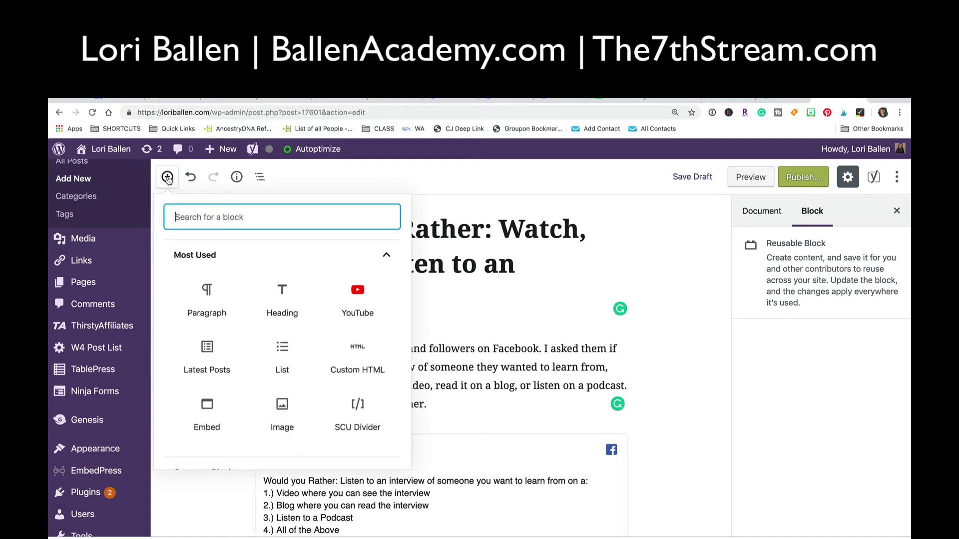
scroll(210, 283, "down", 5)
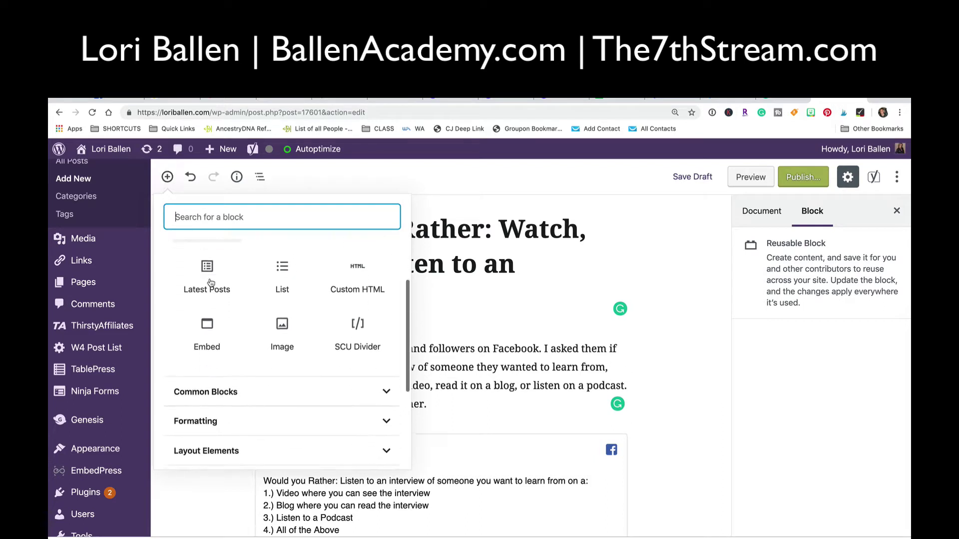
scroll(210, 283, "down", 4)
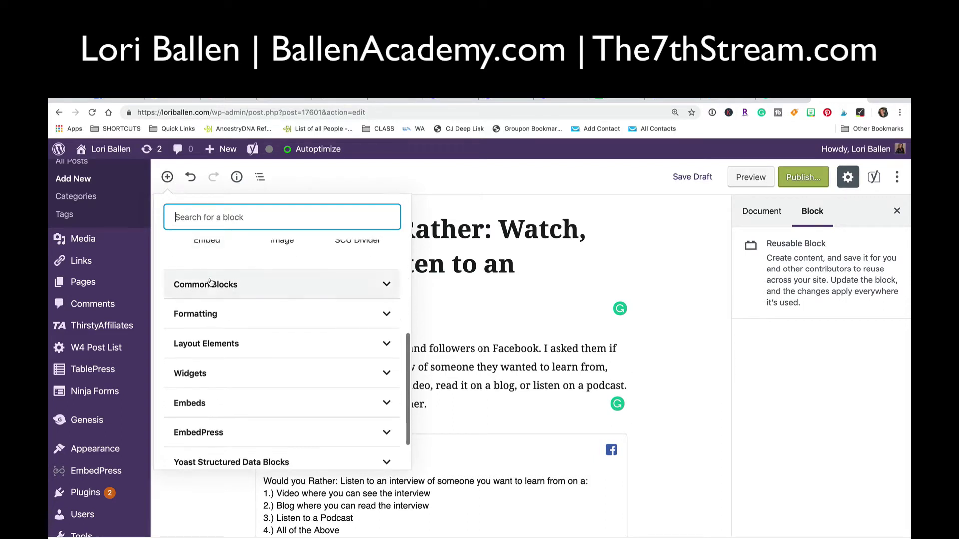
scroll(210, 283, "down", 1)
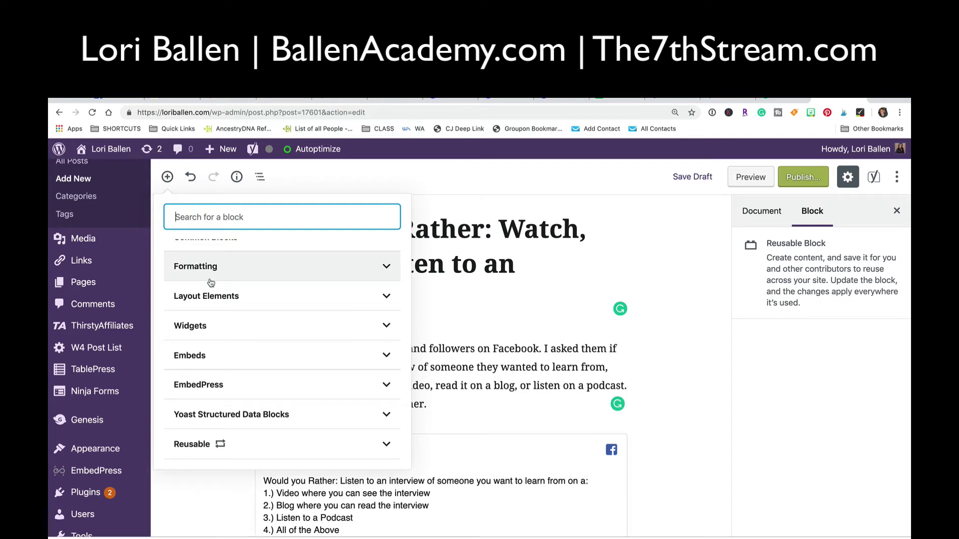
left_click(504, 333)
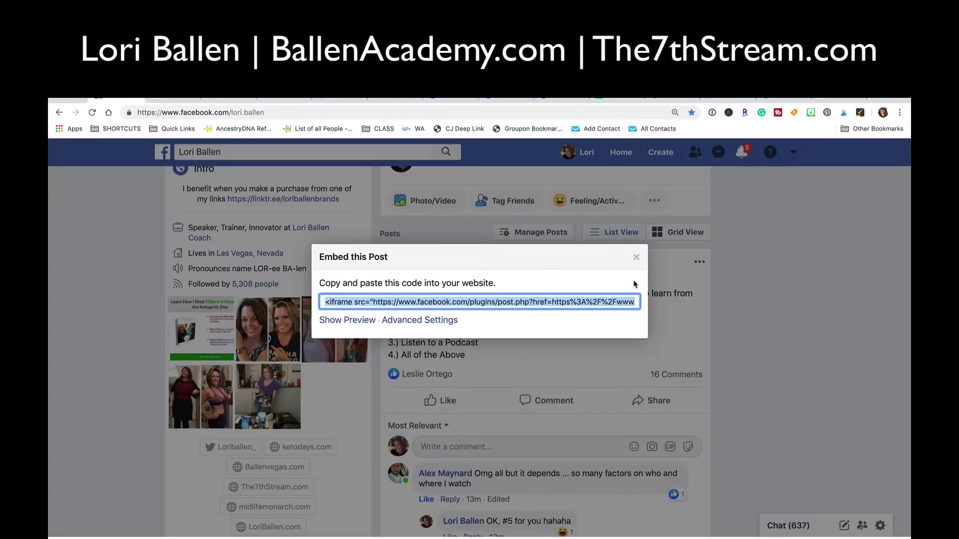
Close the embed code dialog on Facebook and review the "Would you Rather" poll post and its answer options
left_click(635, 253)
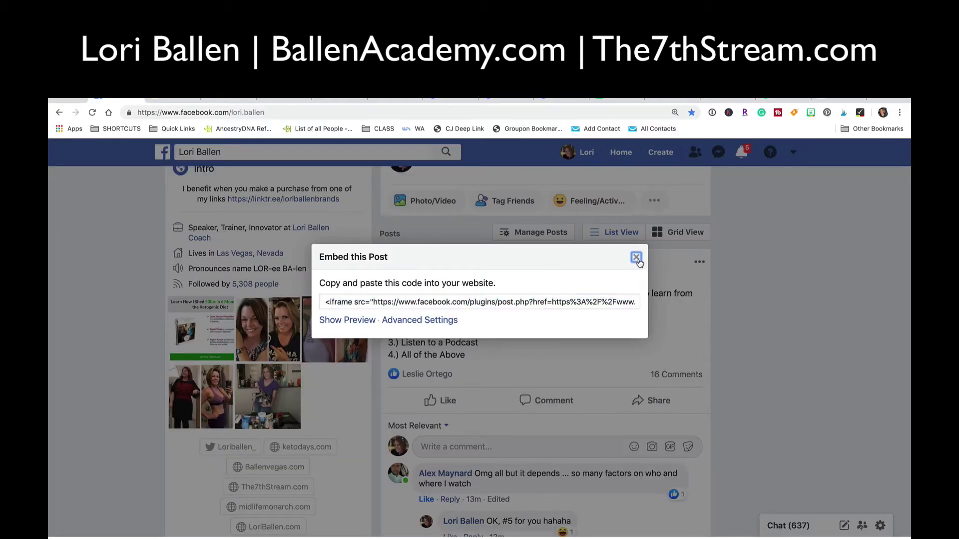
scroll(614, 288, "down", 1)
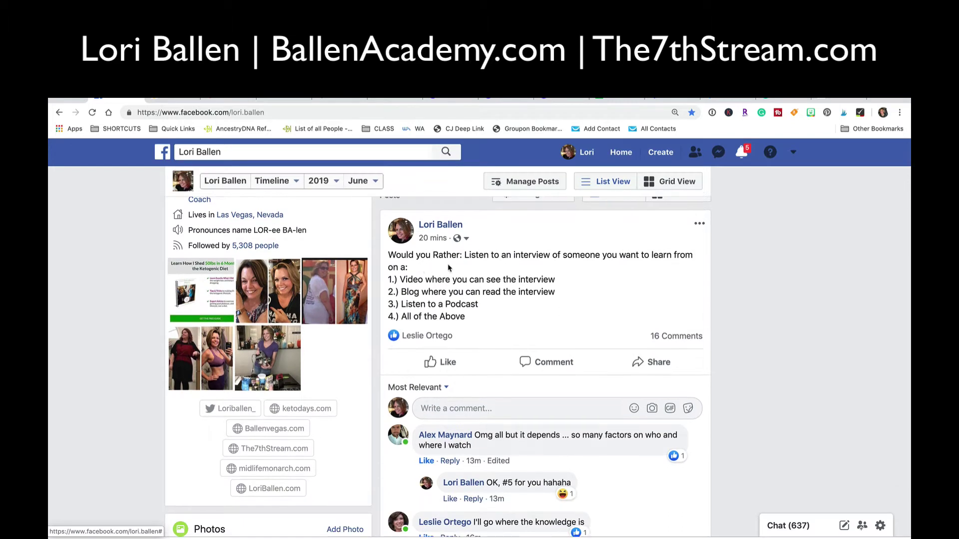
scroll(545, 275, "up", 1)
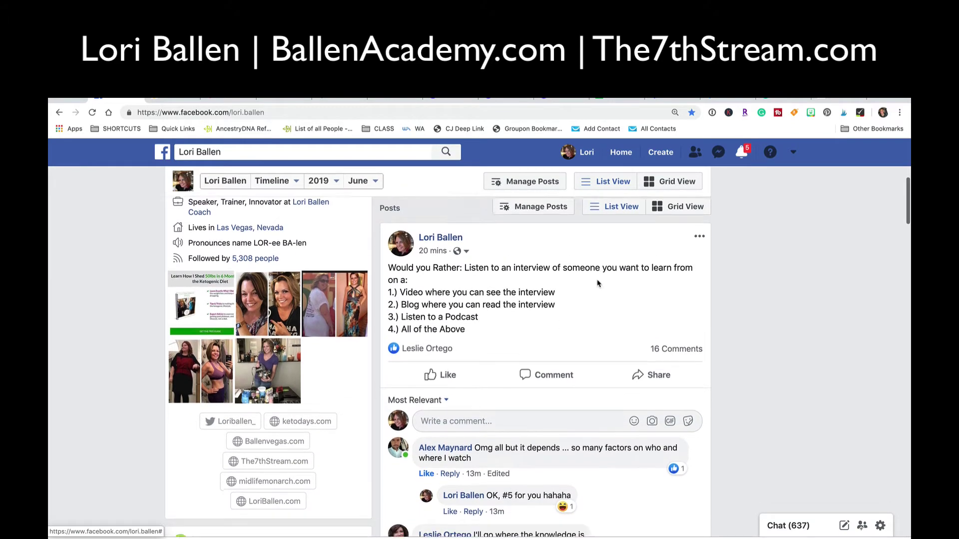
scroll(538, 262, "down", 1)
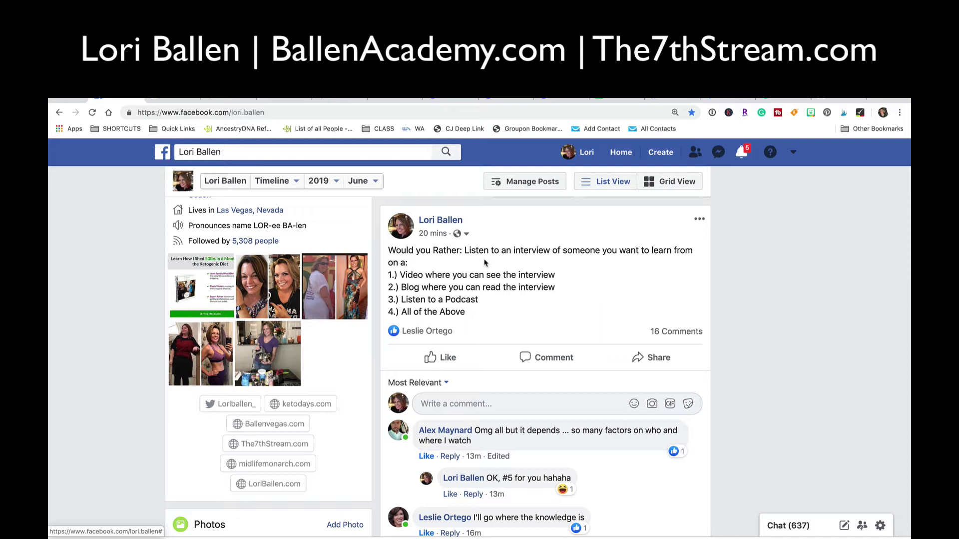
scroll(484, 262, "down", 2)
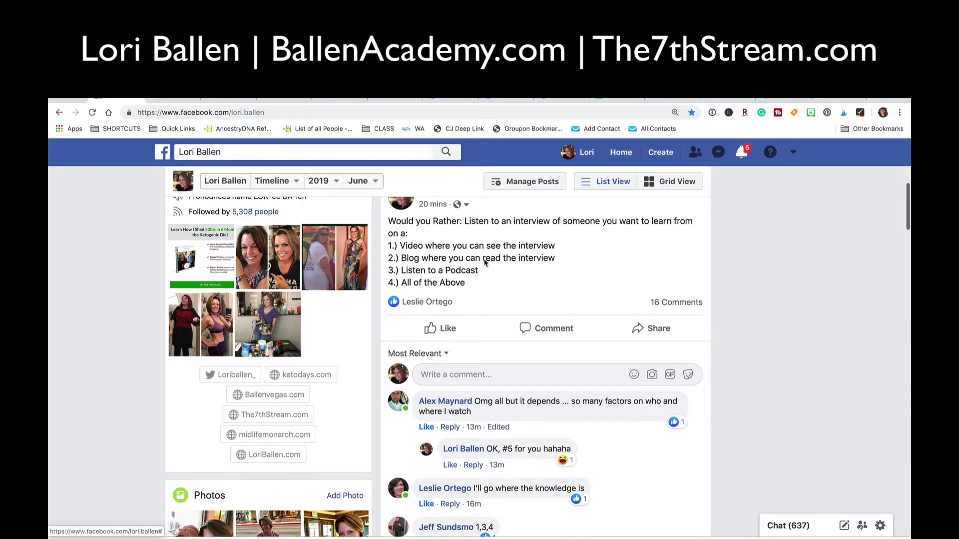
Sort the poll post's comments by New and look through the replies
left_click(425, 317)
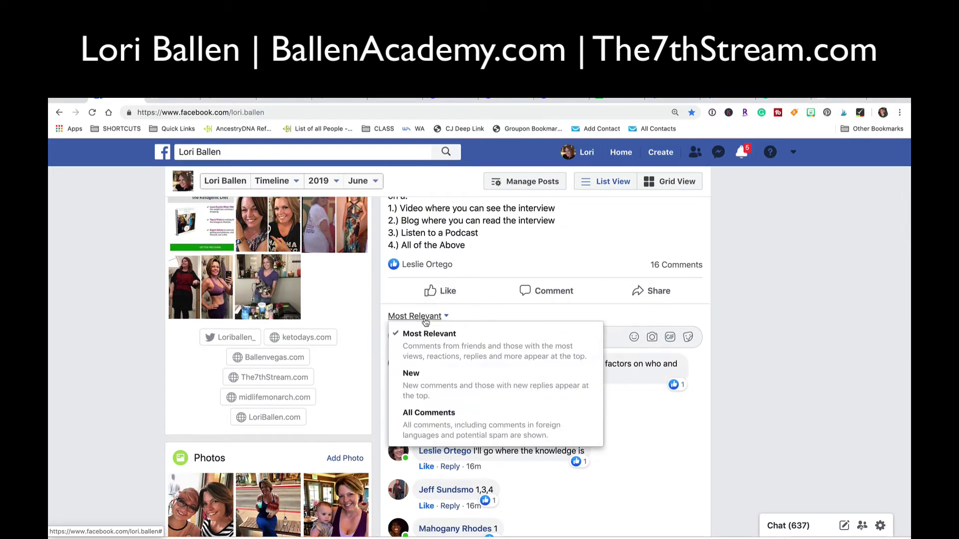
left_click(424, 380)
scroll(611, 368, "down", 2)
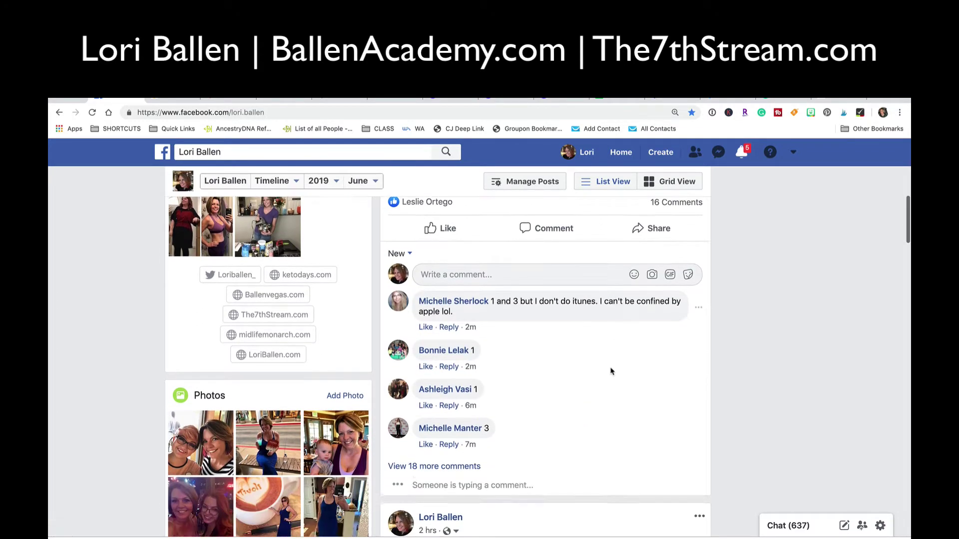
scroll(598, 402, "up", 4)
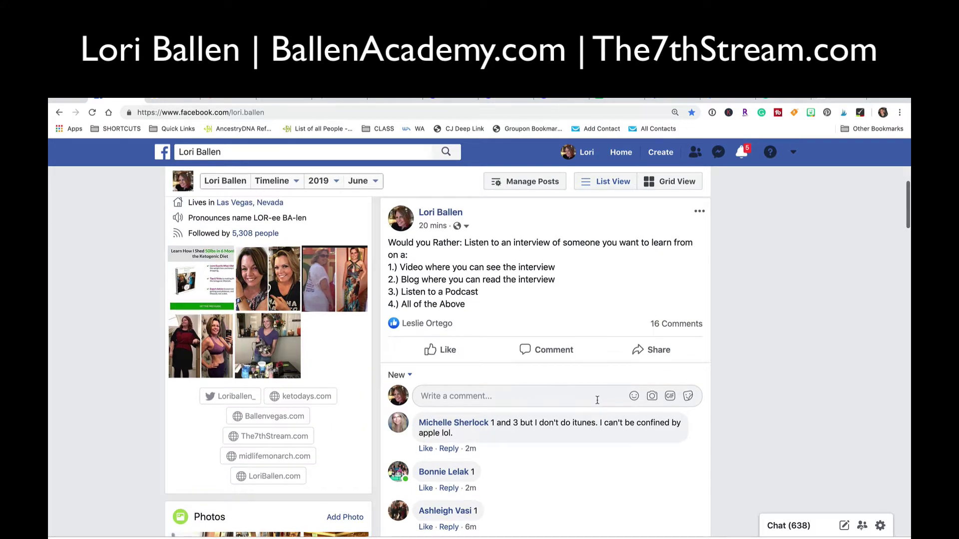
scroll(598, 404, "down", 2)
scroll(598, 403, "up", 1)
scroll(598, 404, "up", 3)
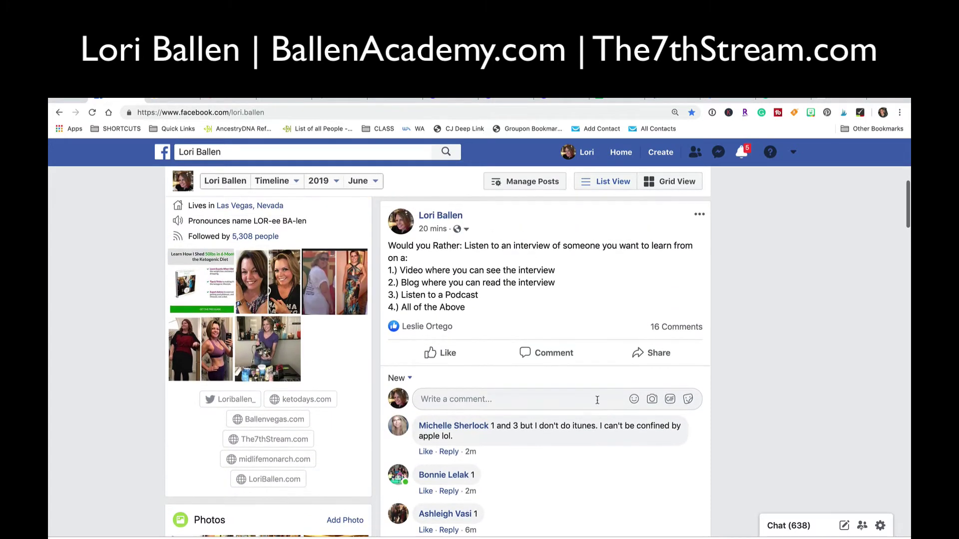
scroll(598, 399, "down", 1)
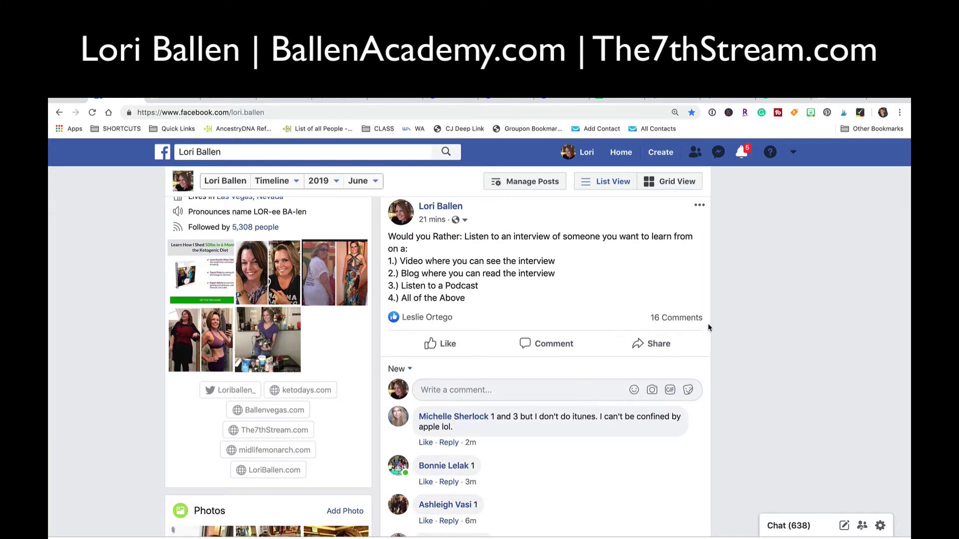
Return to the WordPress post draft and review its intro paragraph, embedded Facebook poll and reusable call-to-action block, highlighting the word "Facebook" in the intro
left_click(839, 94)
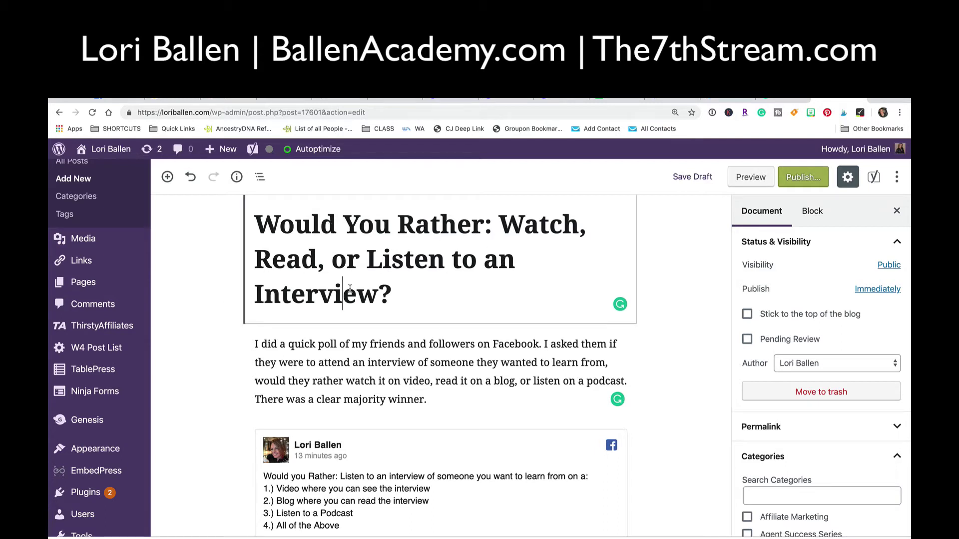
left_click(374, 382)
scroll(370, 387, "down", 3)
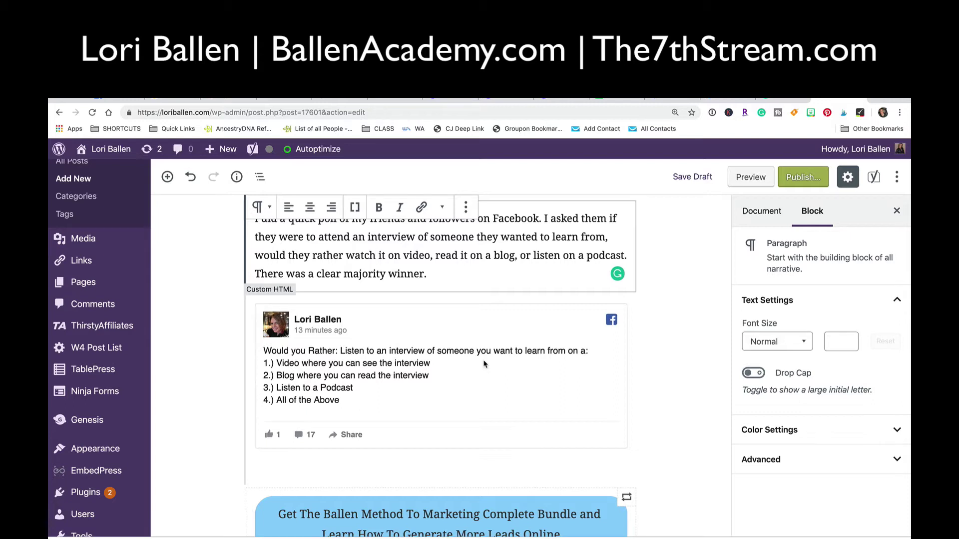
scroll(484, 364, "down", 5)
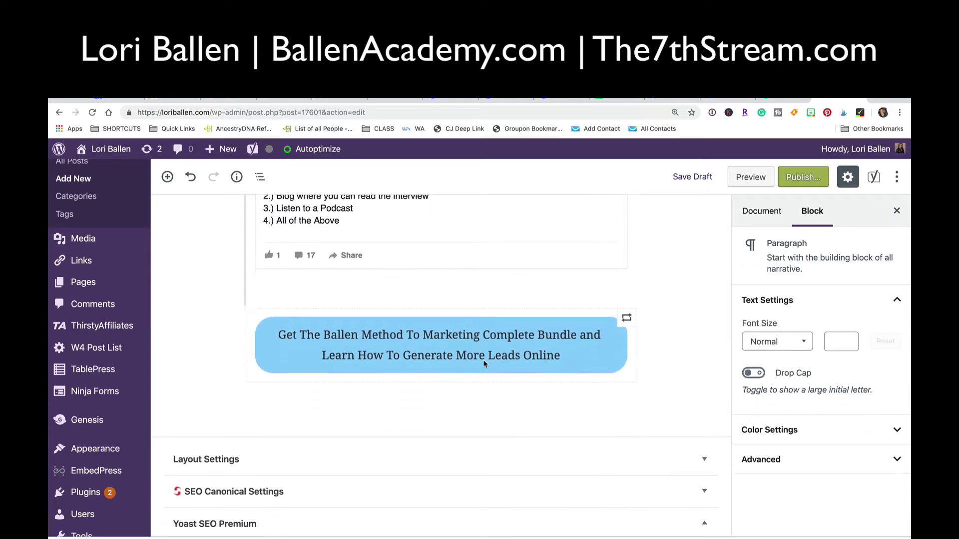
scroll(484, 364, "down", 3)
scroll(484, 364, "up", 2)
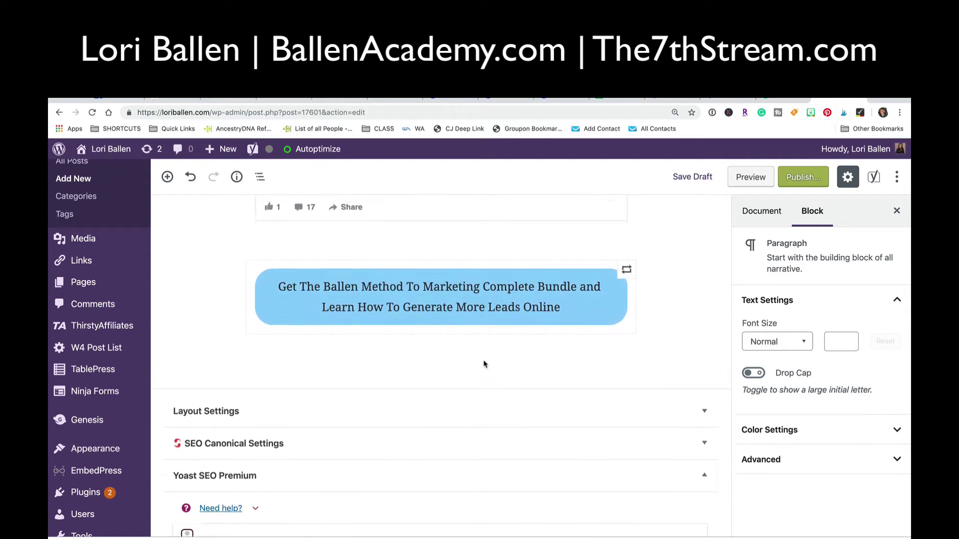
scroll(483, 364, "down", 2)
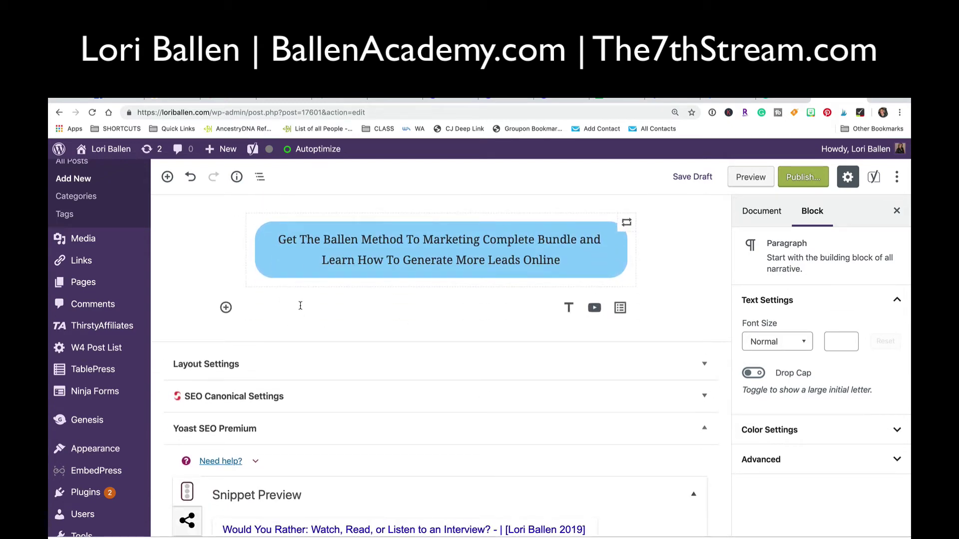
scroll(342, 308, "up", 2)
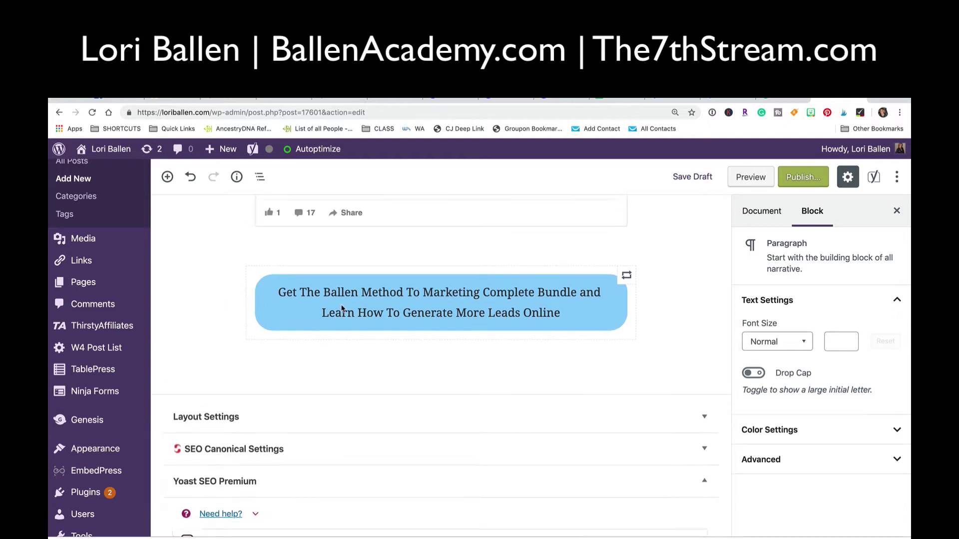
scroll(342, 308, "up", 10)
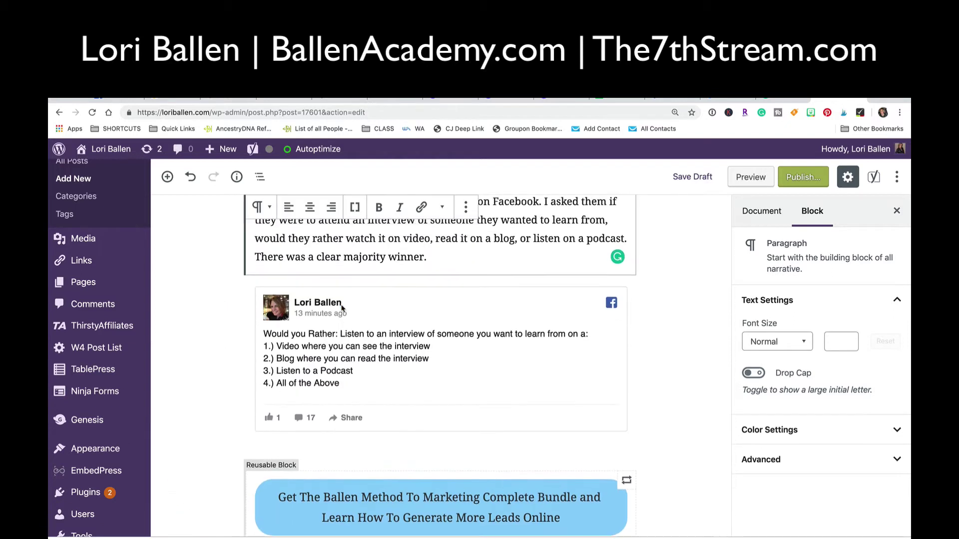
scroll(342, 308, "up", 3)
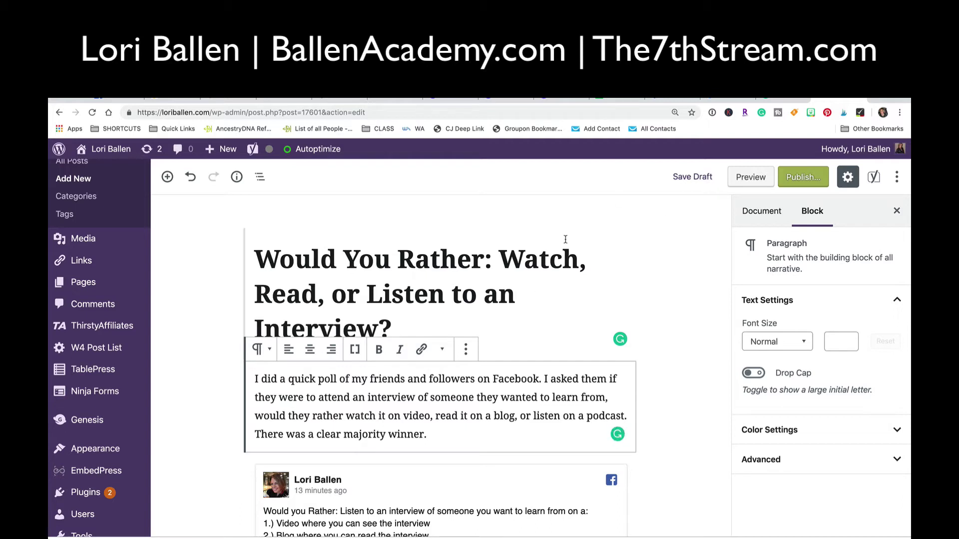
left_click_drag(535, 380, 465, 379)
left_click_drag(543, 379, 489, 373)
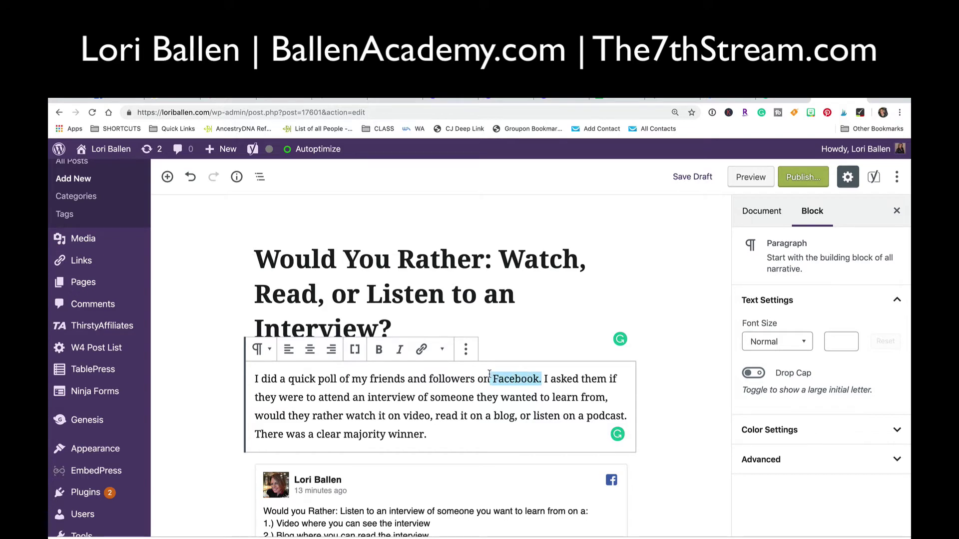
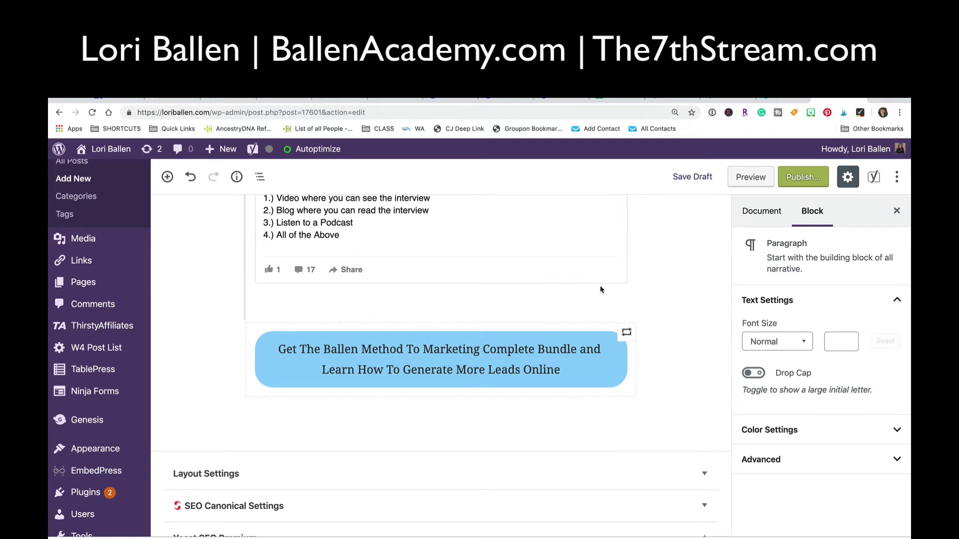
Insert a Latest Posts block below the blue reusable call-to-action block
left_click(428, 359)
key("Return")
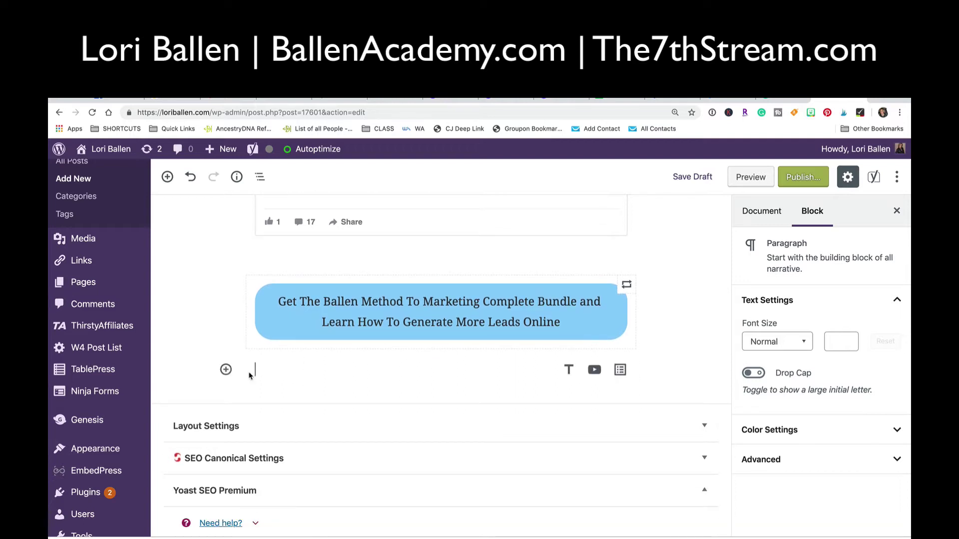
left_click(226, 370)
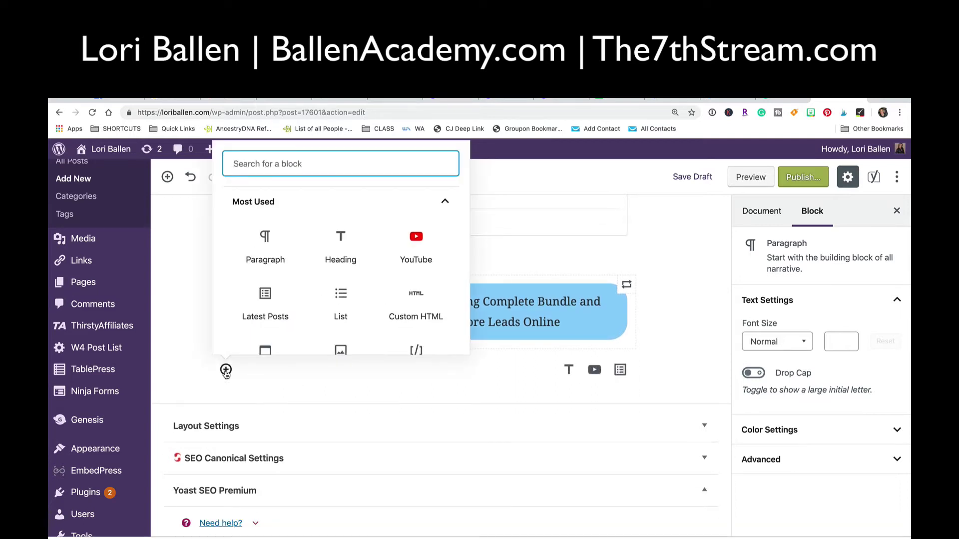
scroll(312, 303, "down", 2)
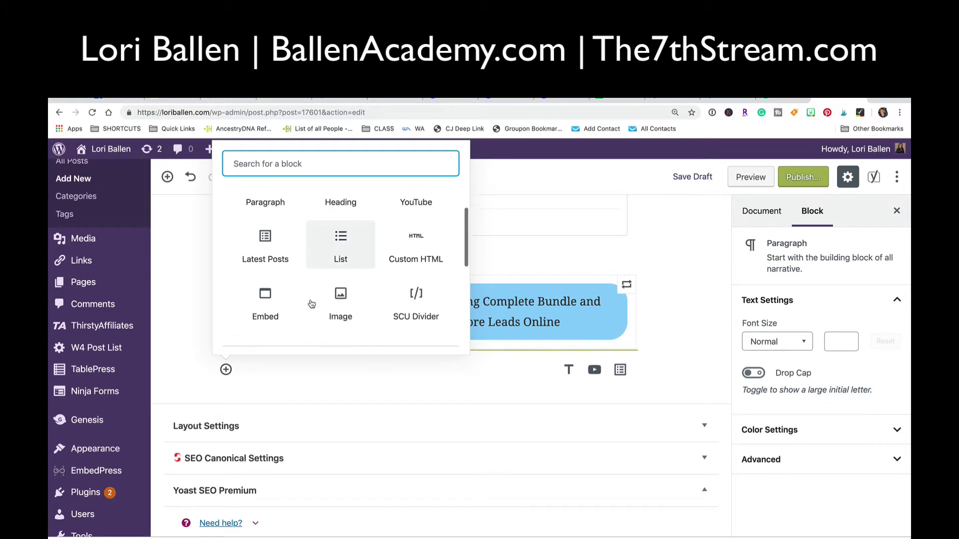
scroll(311, 304, "down", 5)
scroll(320, 279, "up", 6)
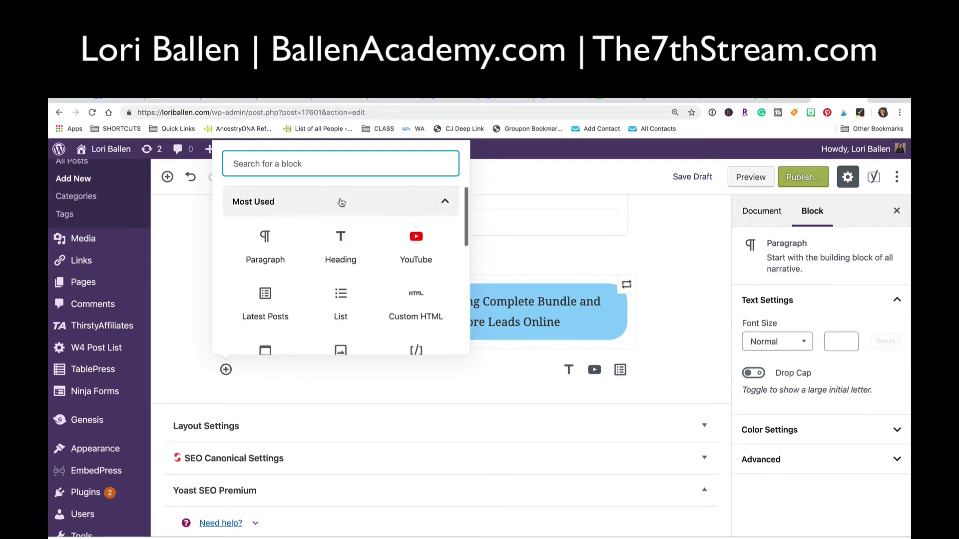
left_click(266, 299)
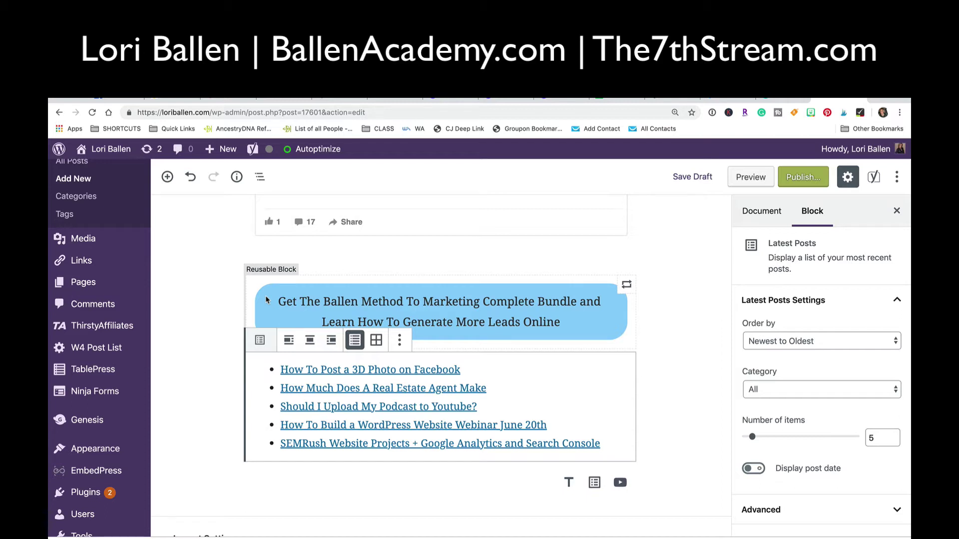
Add an H2 heading reading "Marketing Guides" and move it above the latest posts list
left_click(568, 484)
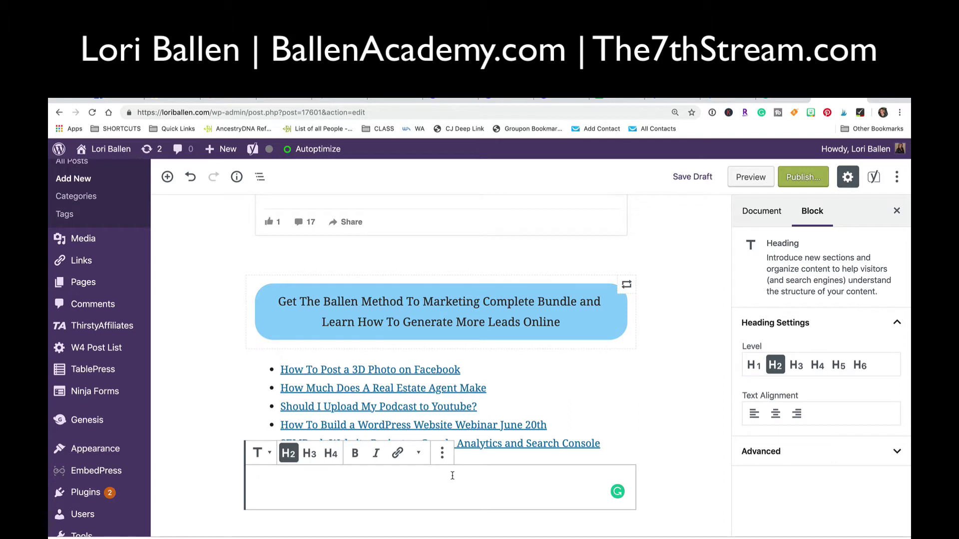
type("Marketin")
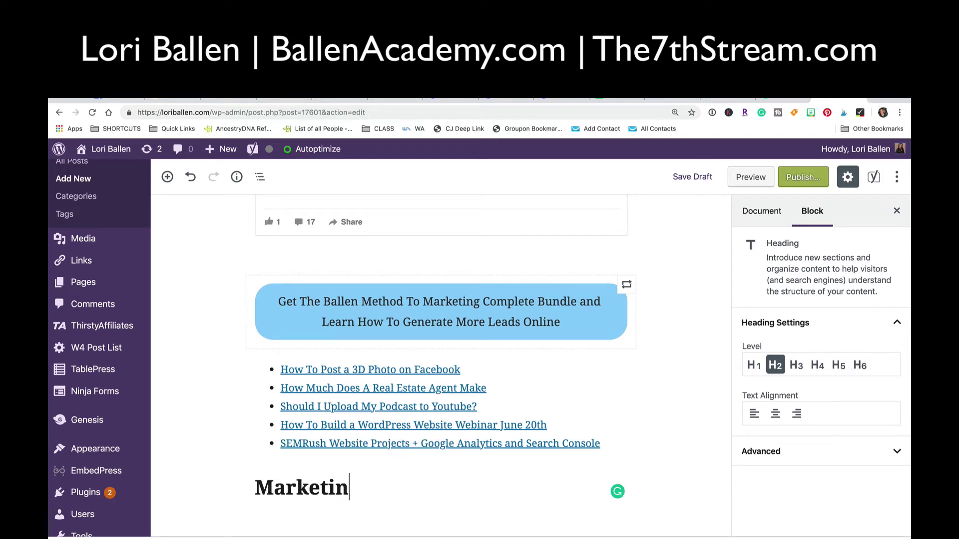
type("g Guides")
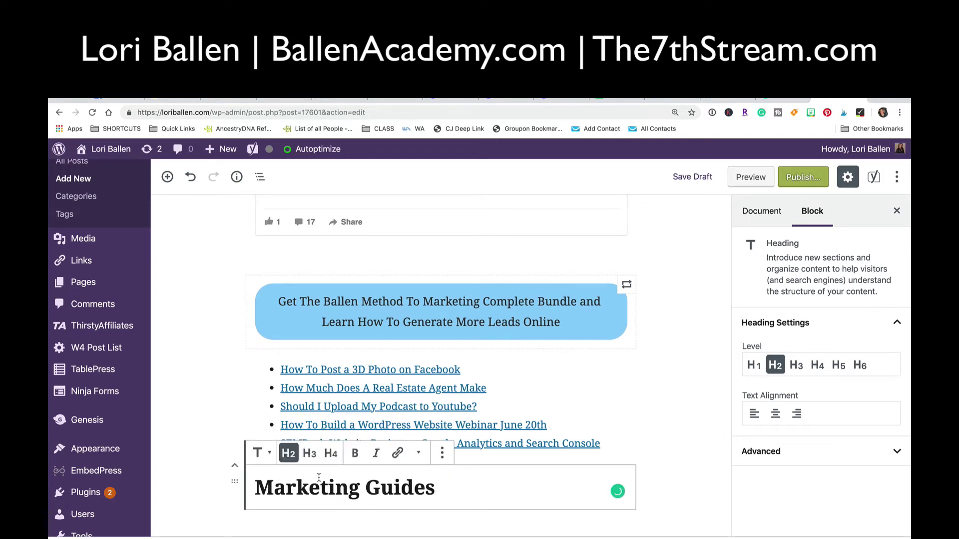
left_click(234, 465)
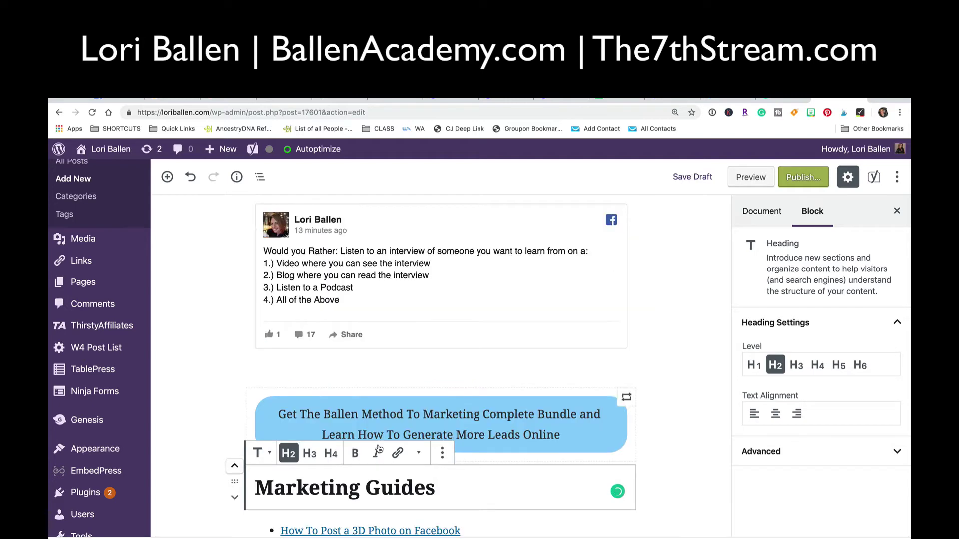
Try ordering the latest posts under the Marketing Guides heading from Oldest to Newest, and settle on A → Z order
left_click(703, 427)
scroll(703, 427, "down", 4)
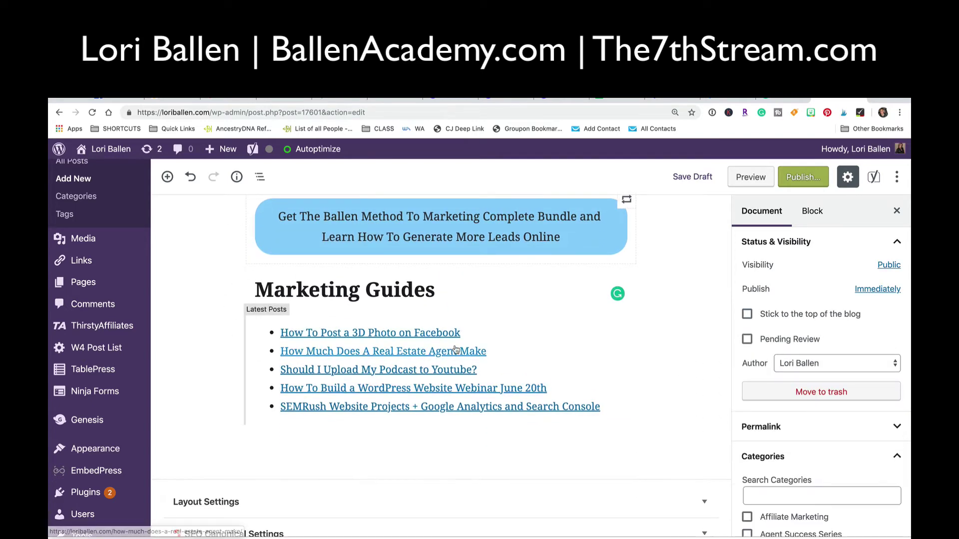
scroll(599, 379, "down", 3)
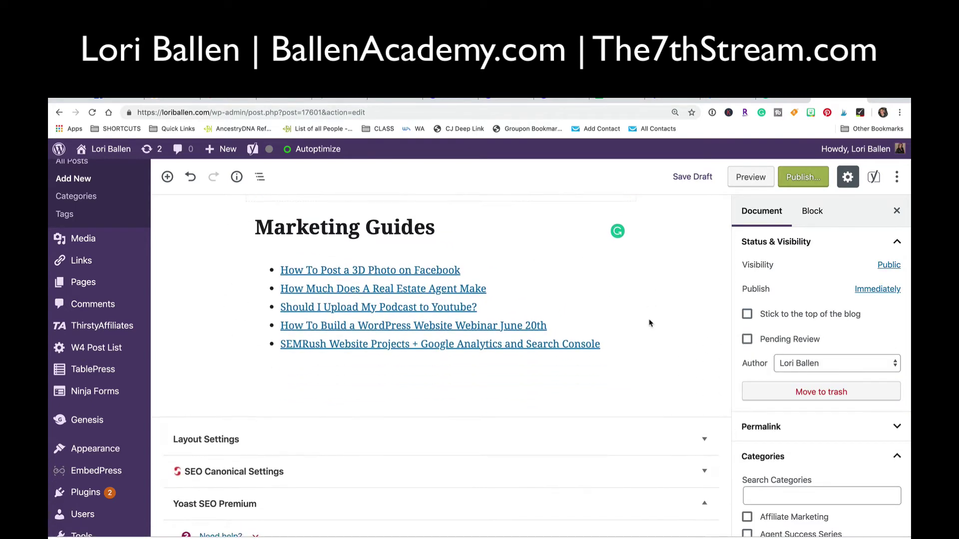
scroll(650, 390, "up", 2)
scroll(890, 433, "down", 4)
scroll(892, 434, "down", 10)
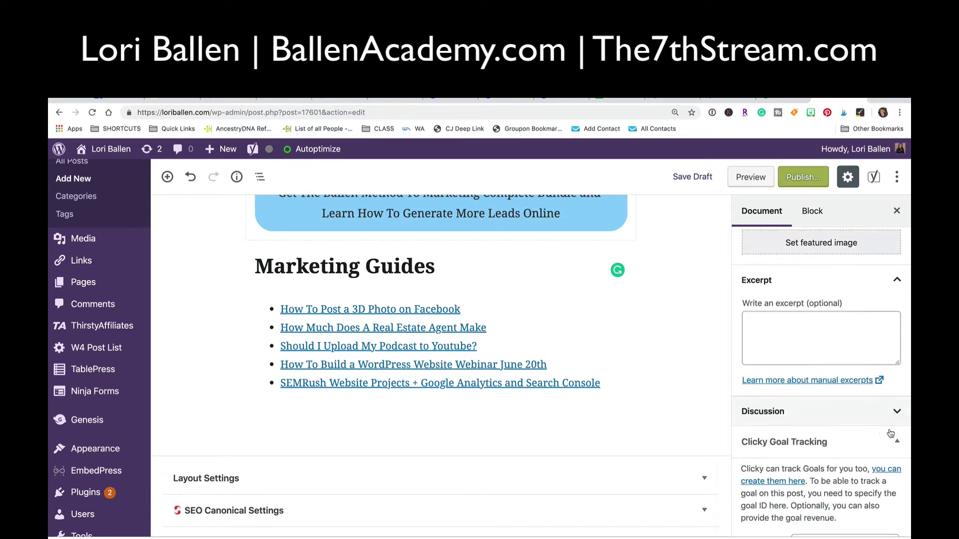
left_click(595, 340)
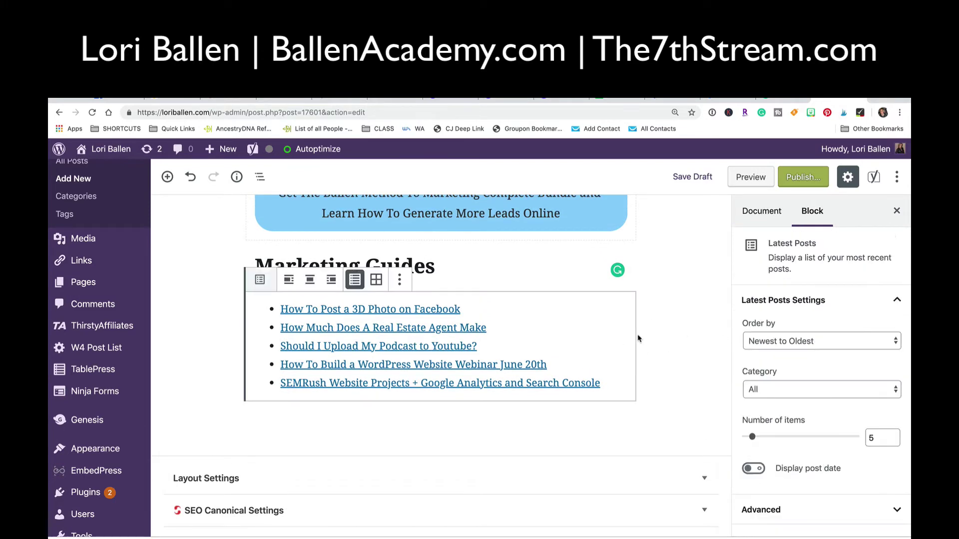
left_click(767, 342)
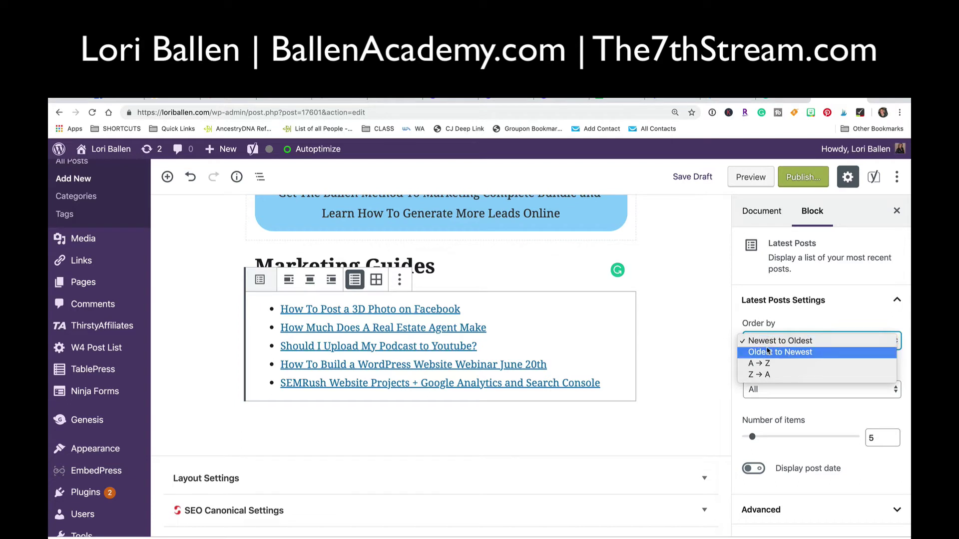
left_click(768, 350)
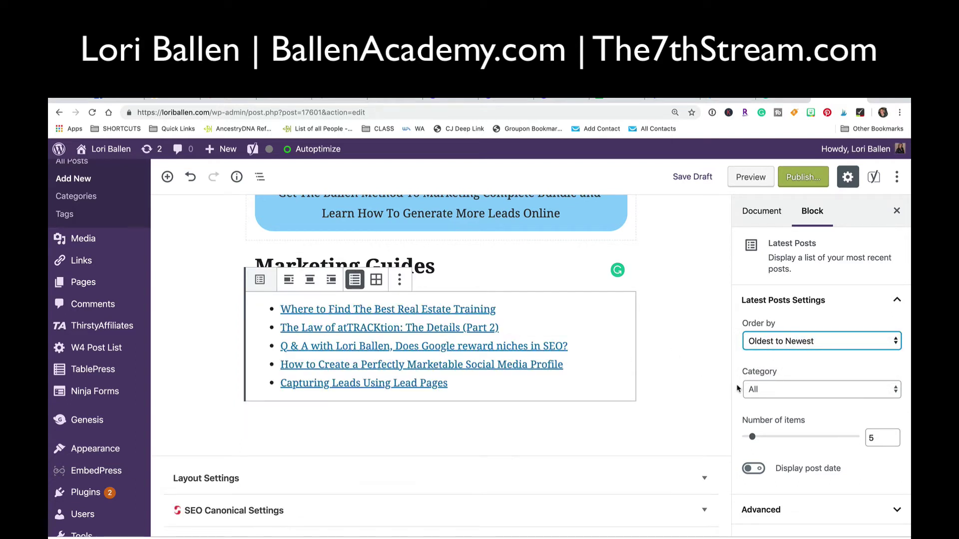
left_click(791, 344)
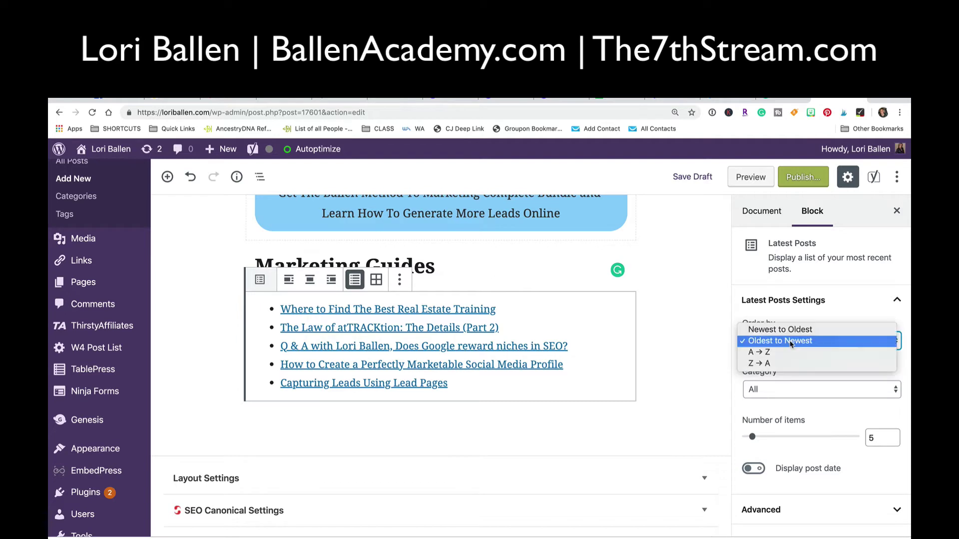
left_click(782, 353)
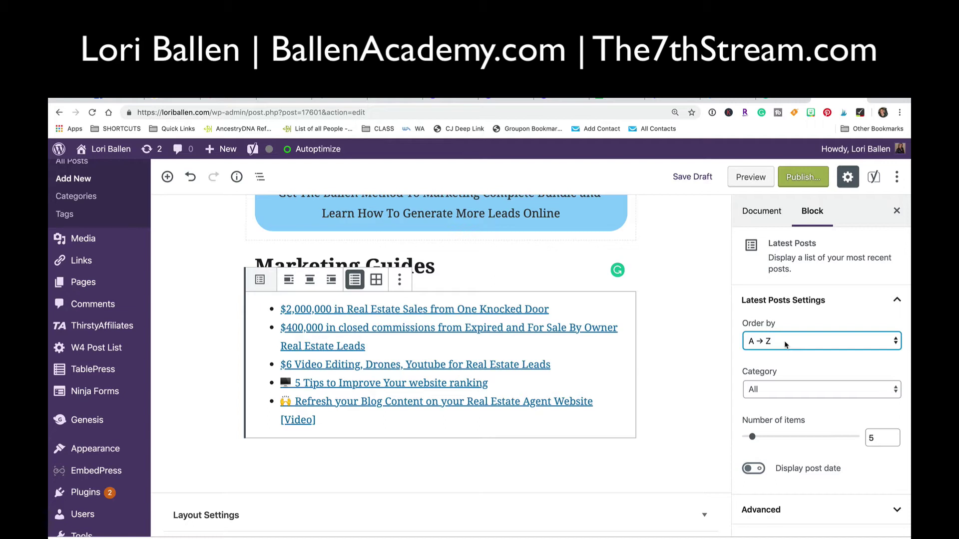
Set the number of items in the latest posts list to 10 and try the post date display, leaving it off
double_click(875, 440)
type("10")
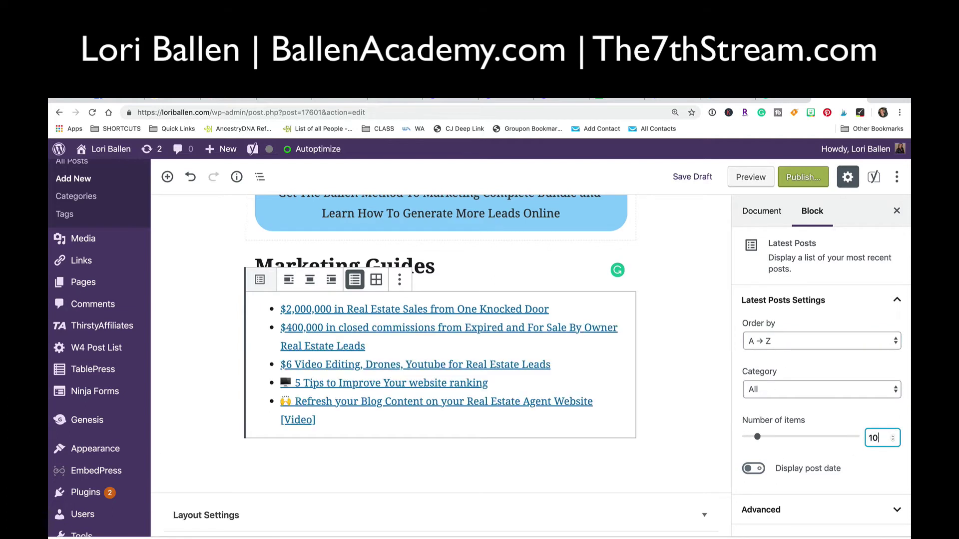
scroll(410, 388, "down", 1)
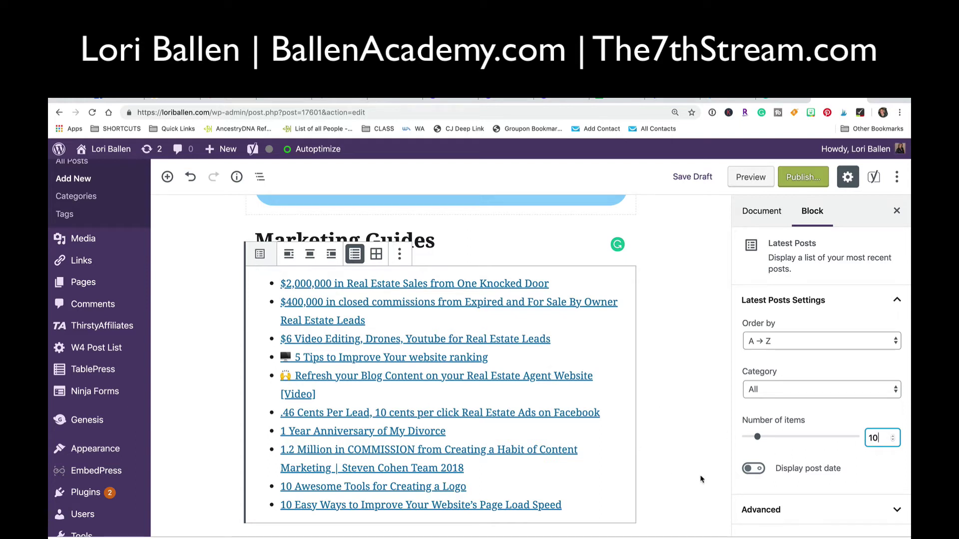
left_click(761, 473)
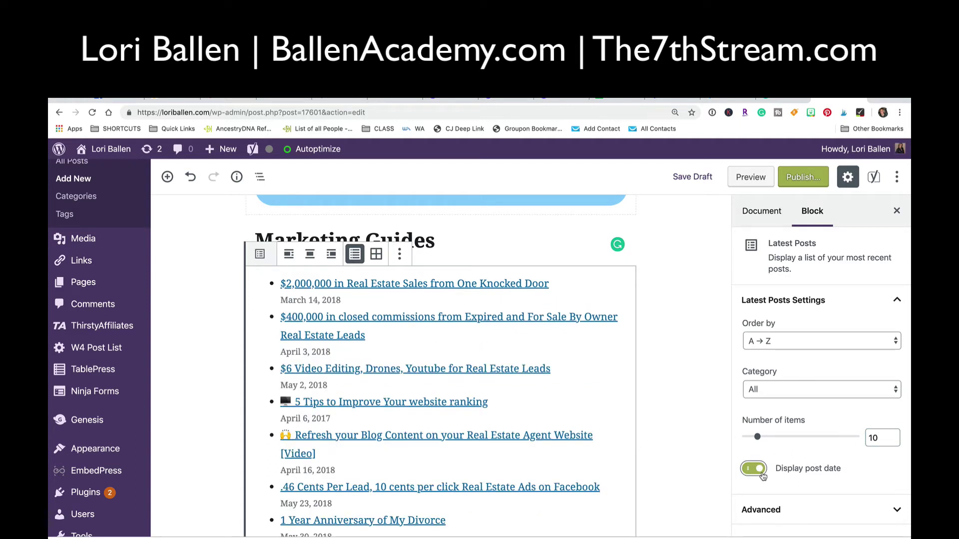
left_click(761, 473)
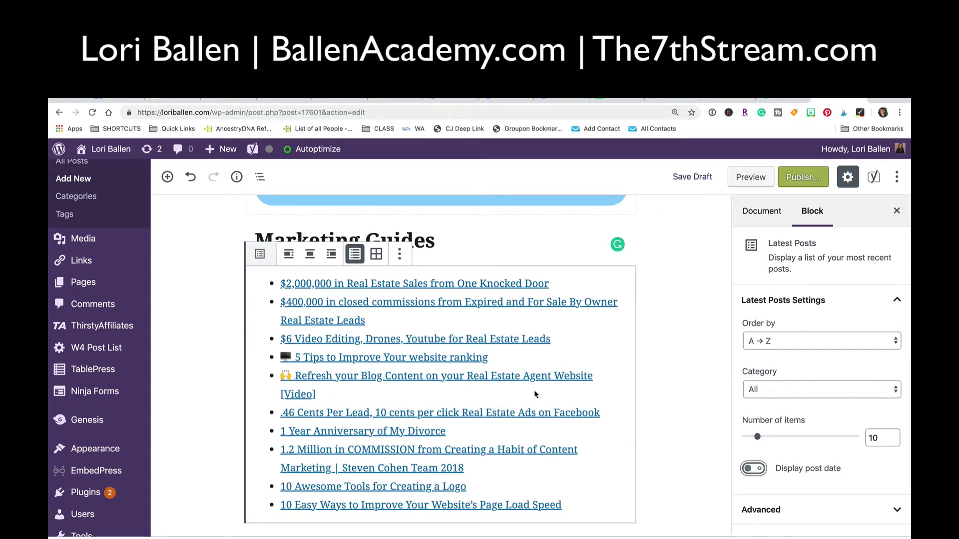
Review the whole draft from the title and intro through the Facebook poll and call-to-action to the latest posts list
scroll(534, 394, "up", 3)
scroll(535, 394, "up", 10)
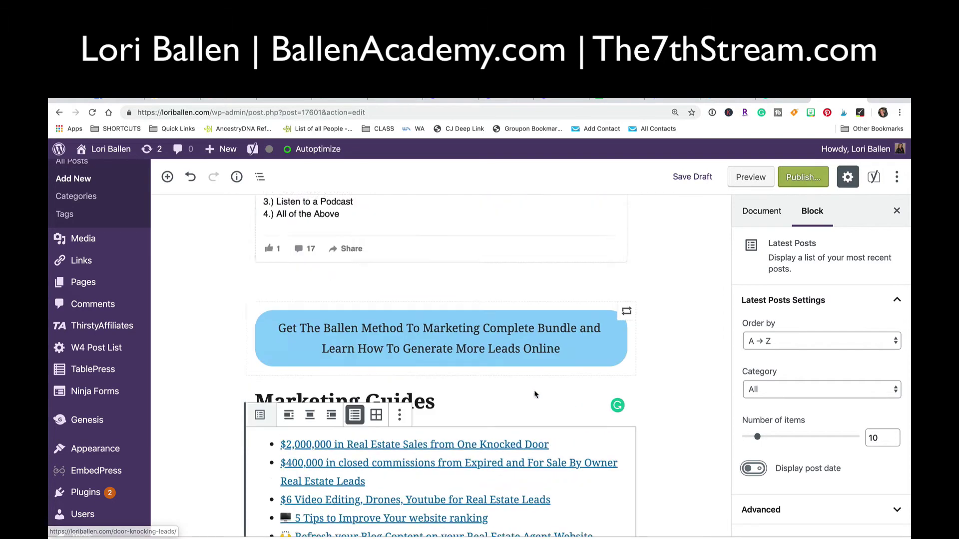
scroll(534, 391, "down", 1)
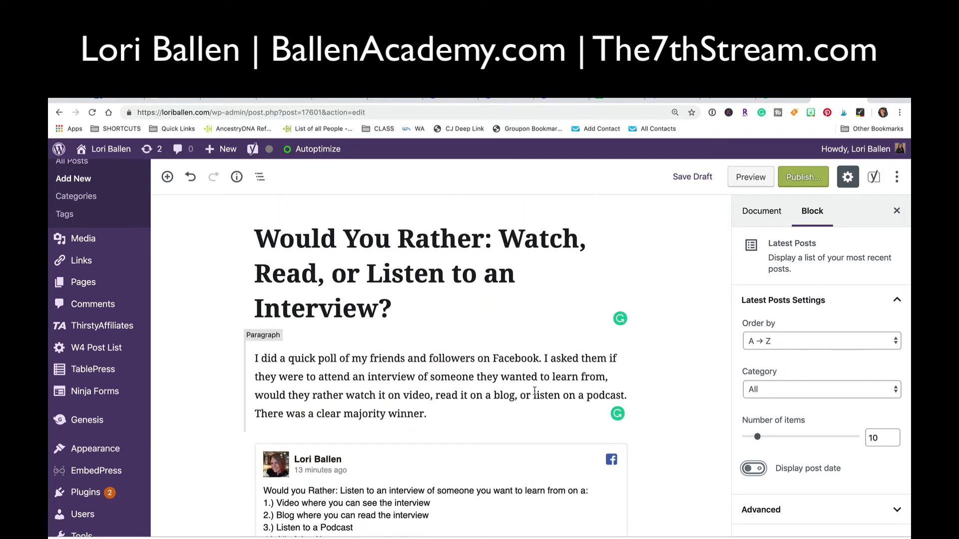
scroll(535, 391, "down", 3)
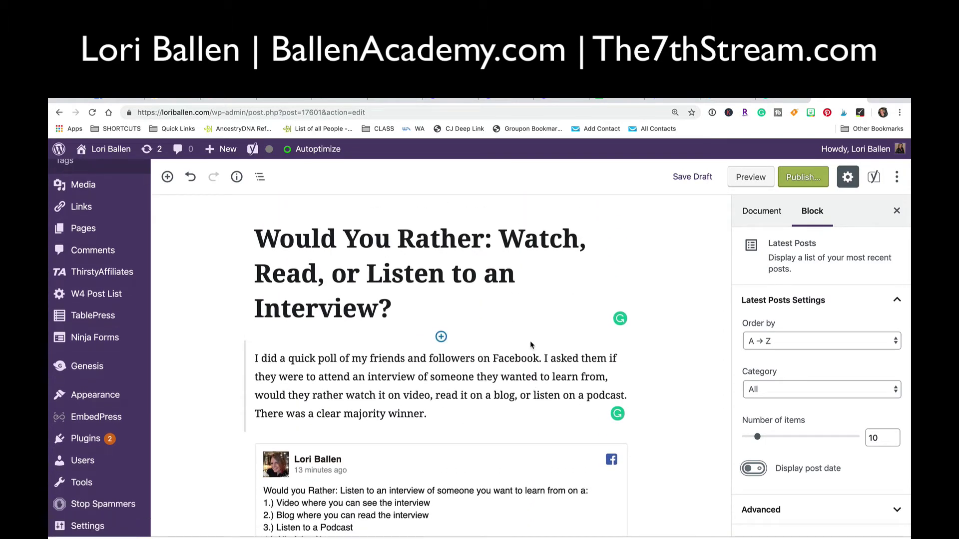
scroll(530, 342, "down", 3)
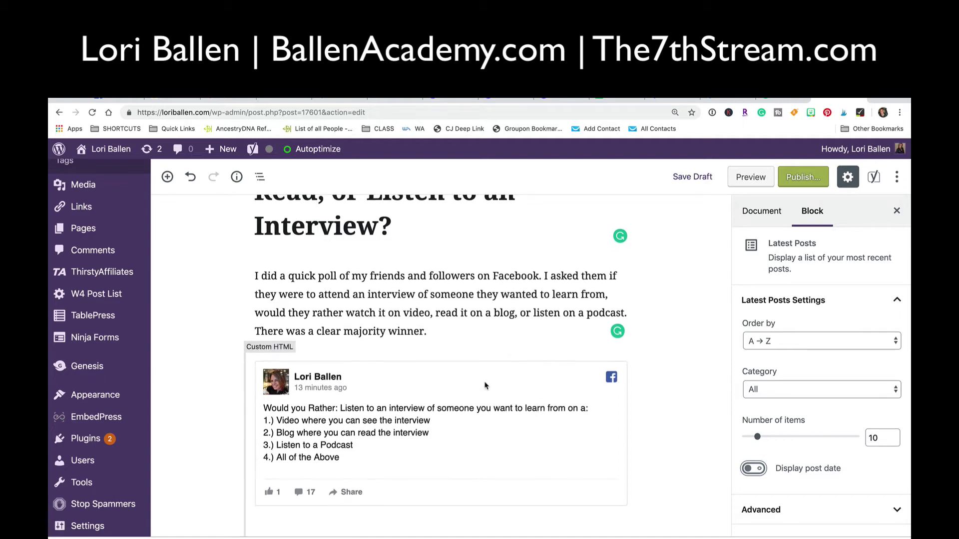
scroll(486, 385, "down", 1)
scroll(485, 385, "down", 8)
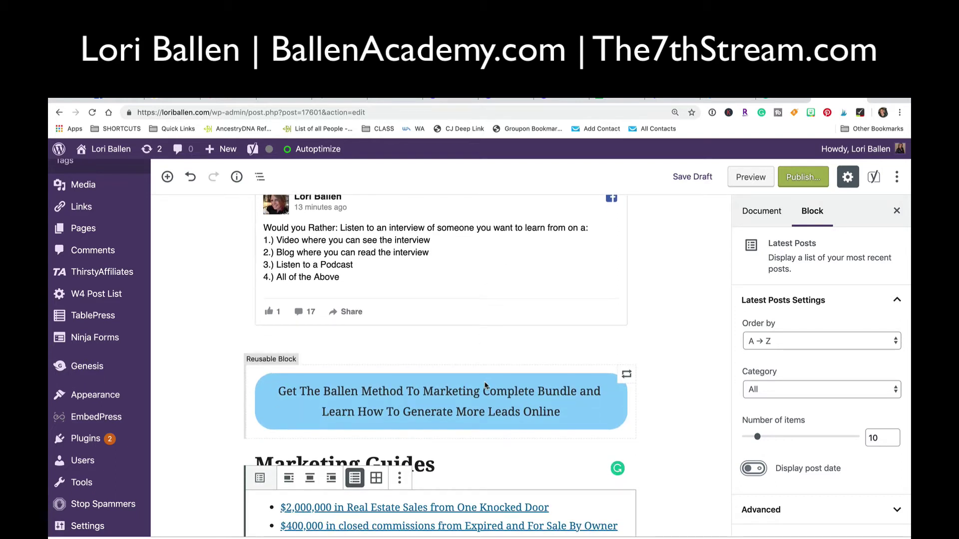
scroll(485, 386, "down", 4)
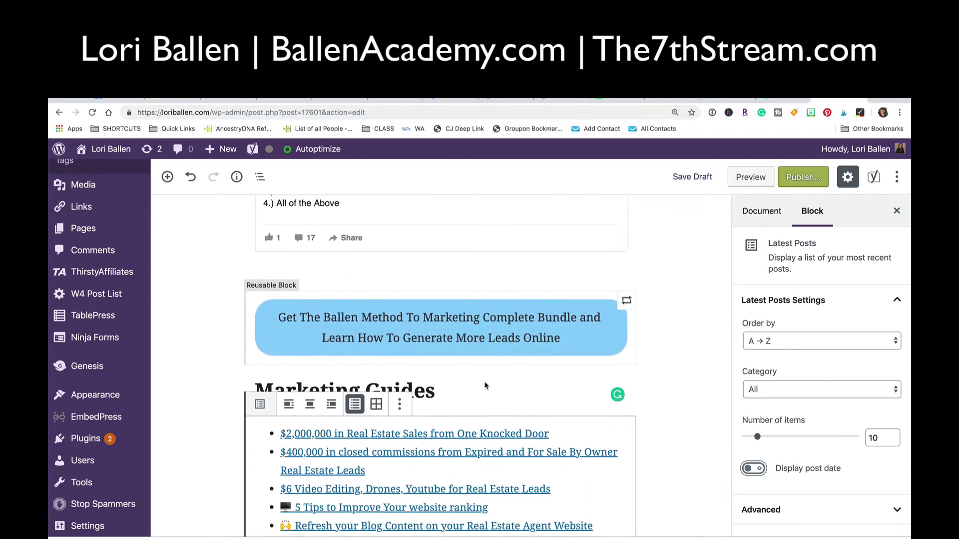
scroll(485, 386, "down", 6)
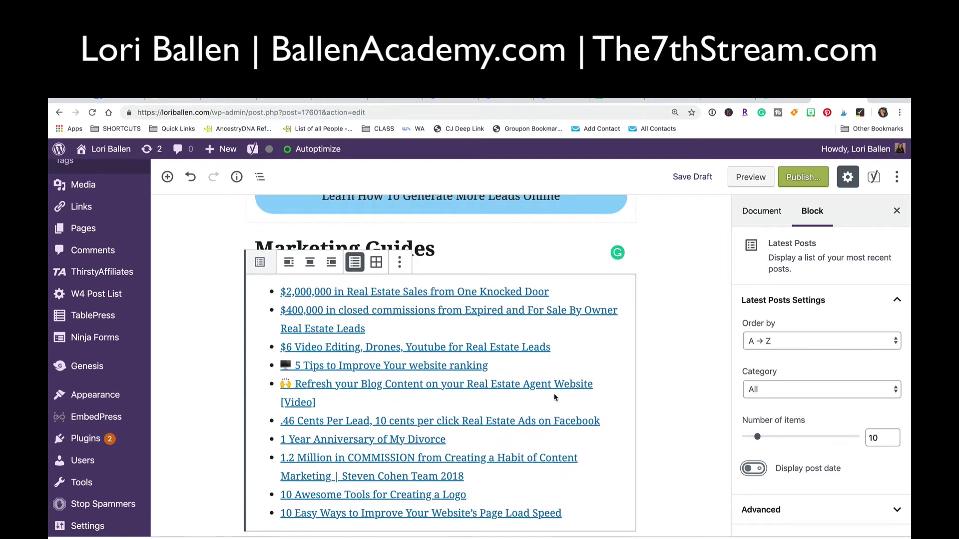
scroll(330, 265, "up", 14)
scroll(330, 266, "down", 13)
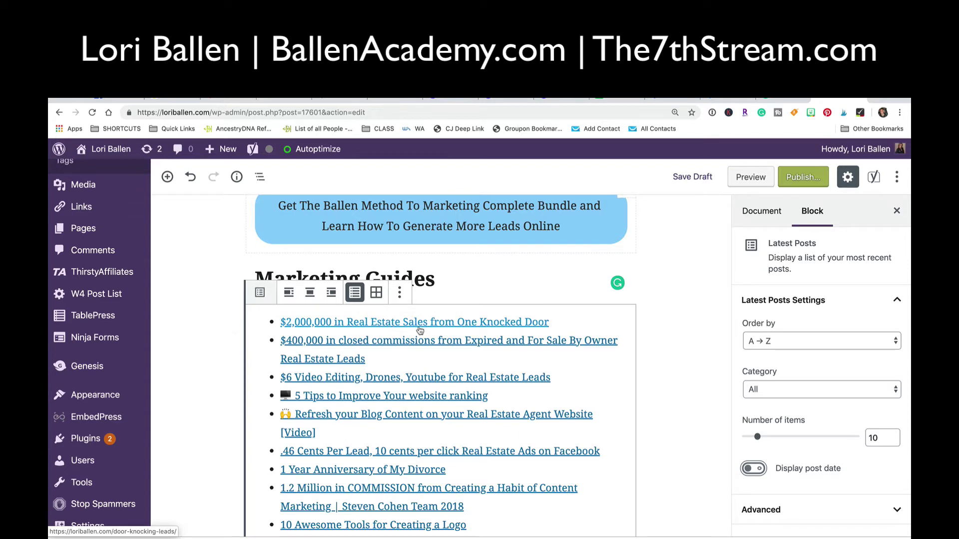
scroll(549, 329, "up", 10)
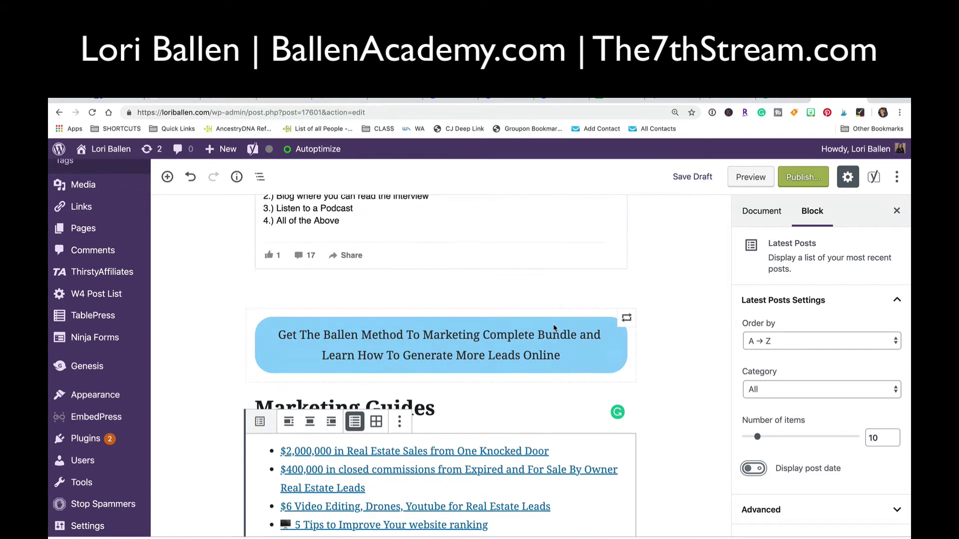
scroll(554, 328, "up", 5)
scroll(553, 328, "down", 7)
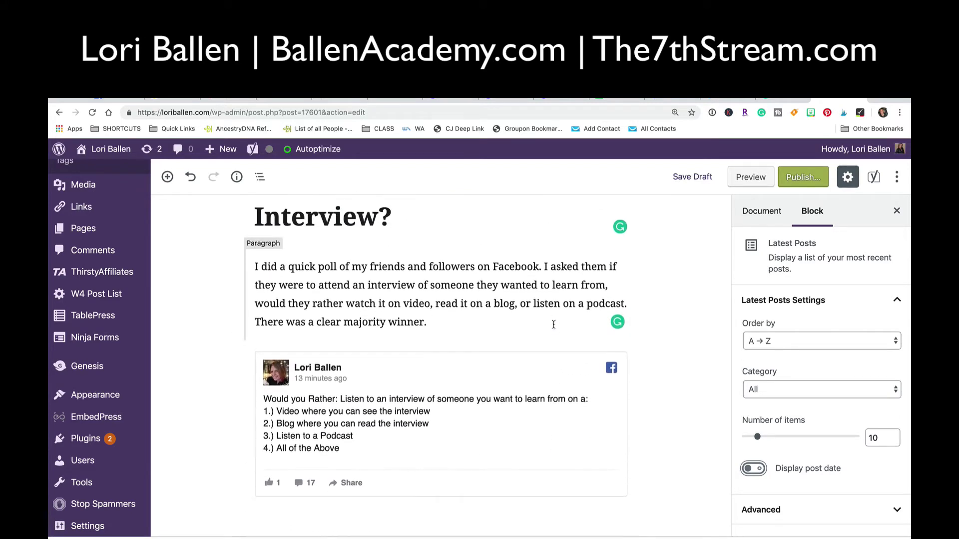
scroll(553, 325, "down", 10)
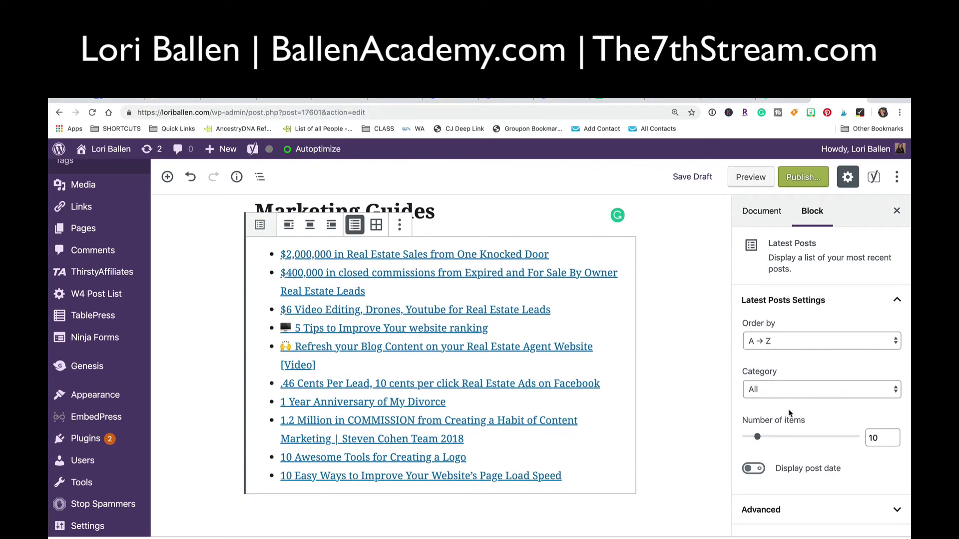
Limit the latest posts list to the Video category and look over the updated list within the draft
left_click(788, 393)
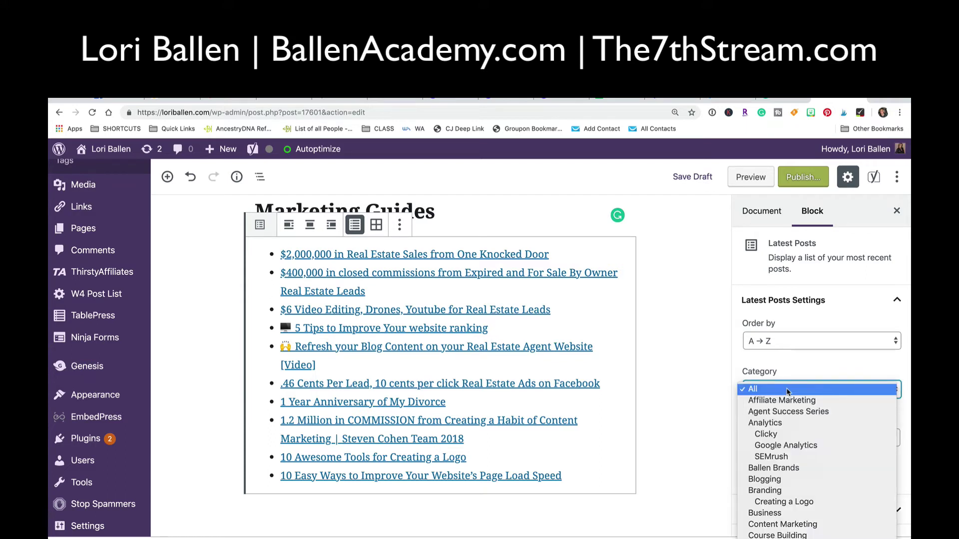
scroll(798, 423, "down", 5)
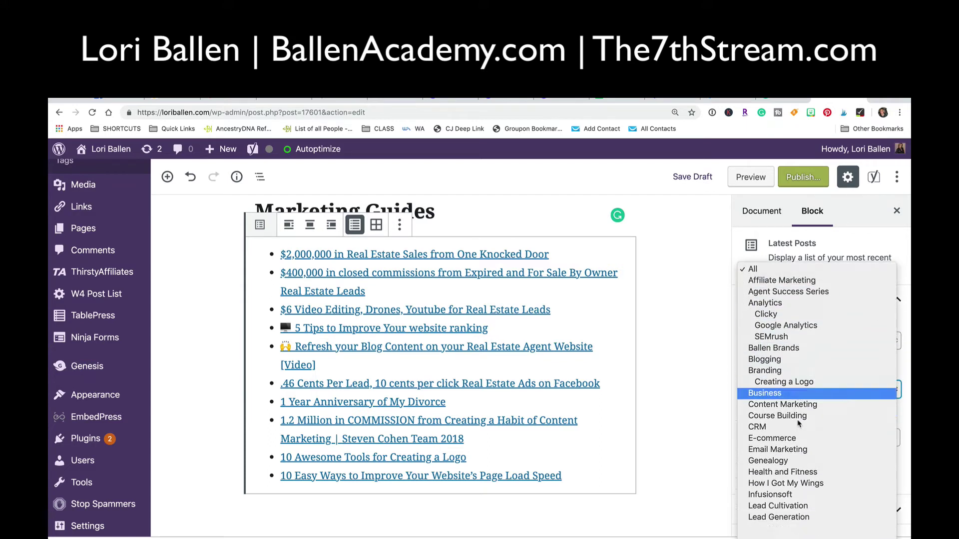
scroll(798, 424, "down", 15)
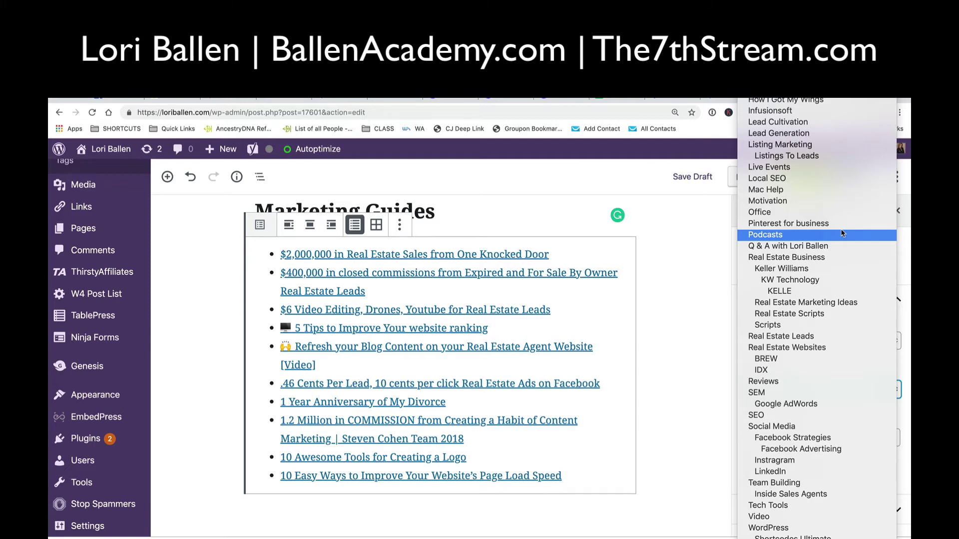
scroll(842, 233, "up", 5)
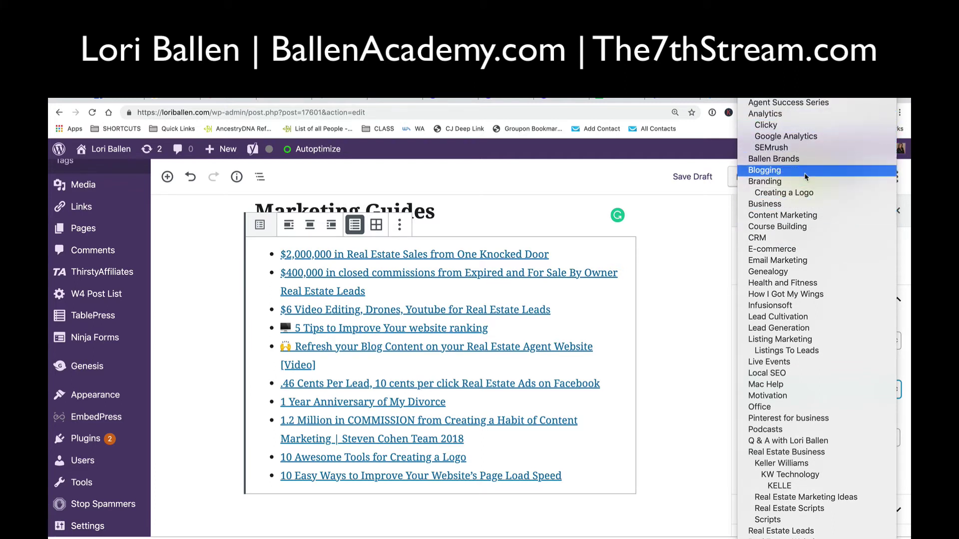
scroll(805, 177, "down", 2)
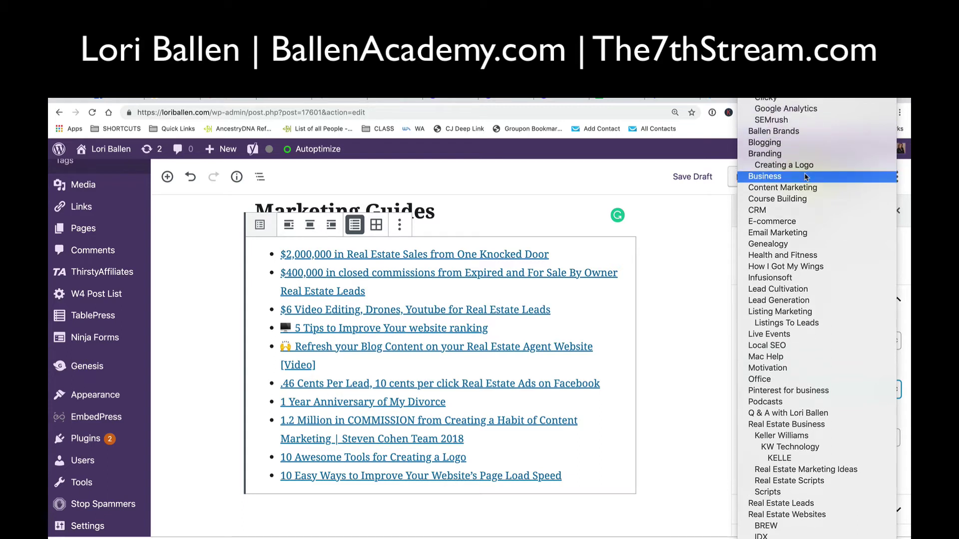
scroll(805, 177, "down", 3)
scroll(806, 177, "down", 1)
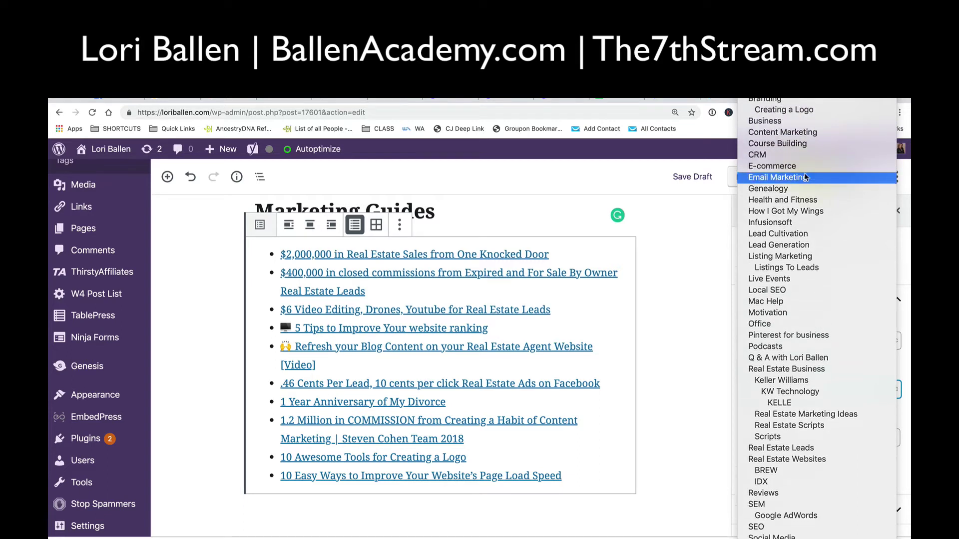
scroll(805, 177, "down", 3)
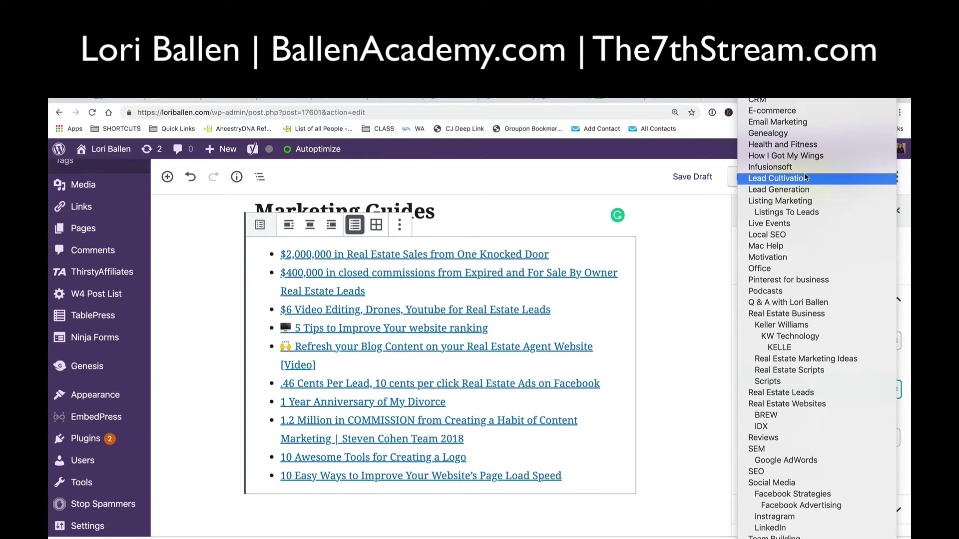
scroll(805, 177, "down", 3)
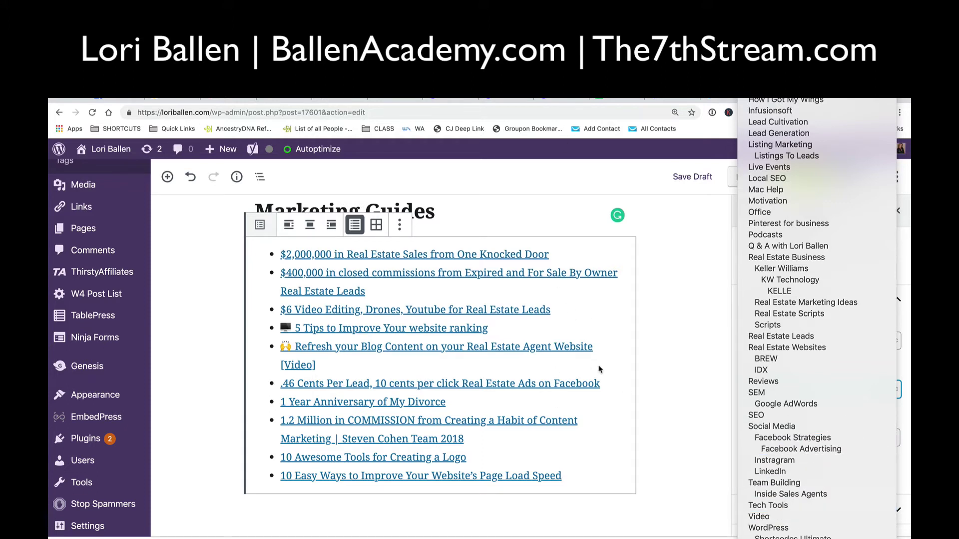
left_click(840, 517)
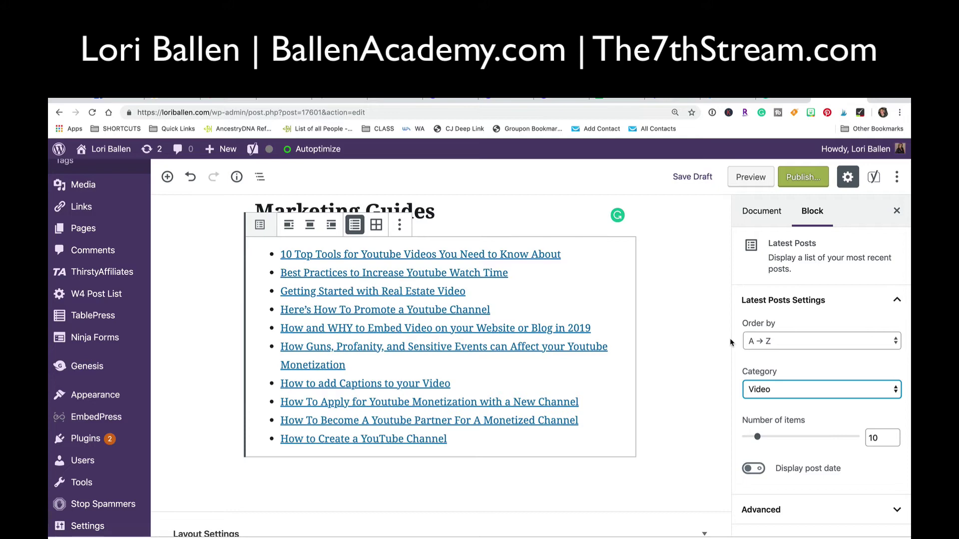
scroll(730, 343, "up", 10)
scroll(619, 394, "down", 6)
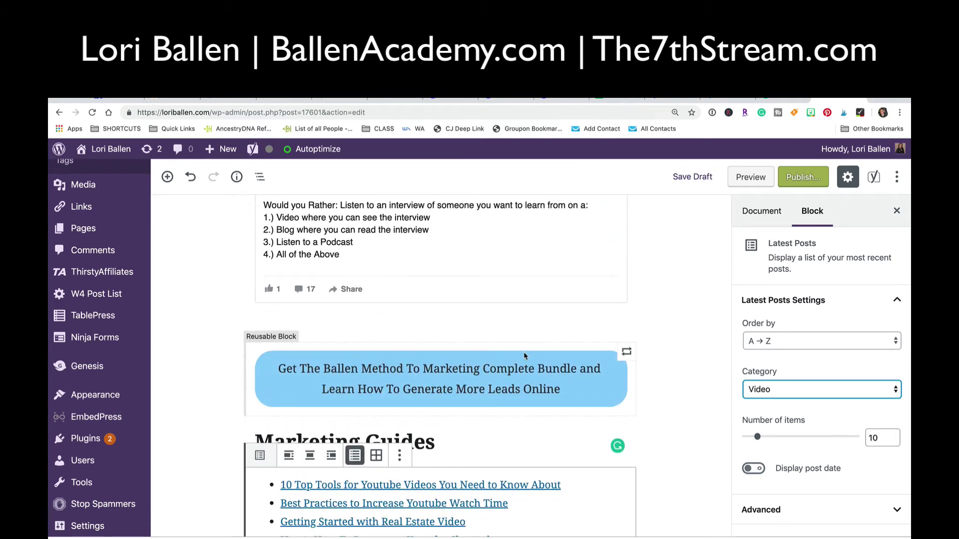
scroll(492, 399, "down", 4)
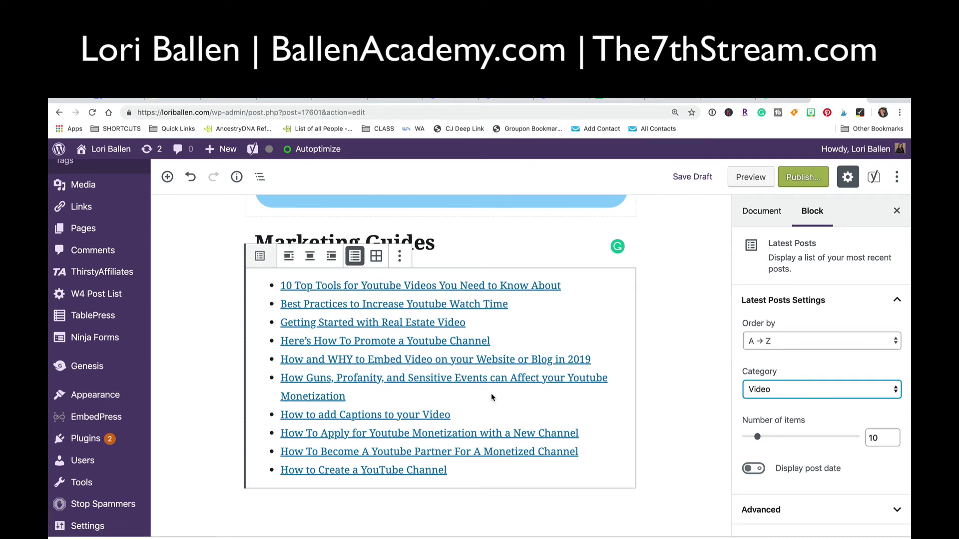
scroll(493, 399, "down", 1)
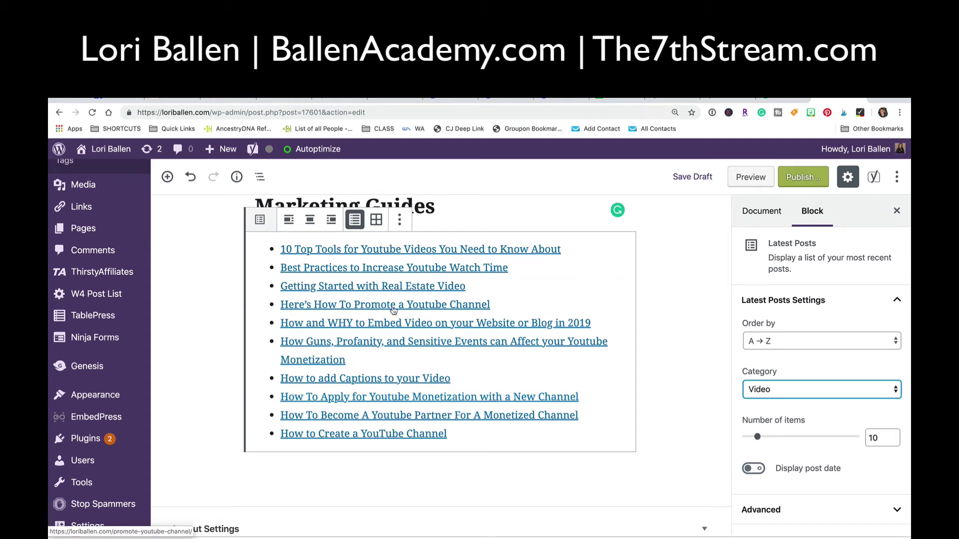
Replace the Marketing Guides heading text above the latest posts list with "Youtube Tutorials"
scroll(455, 235, "up", 1)
left_click(440, 241)
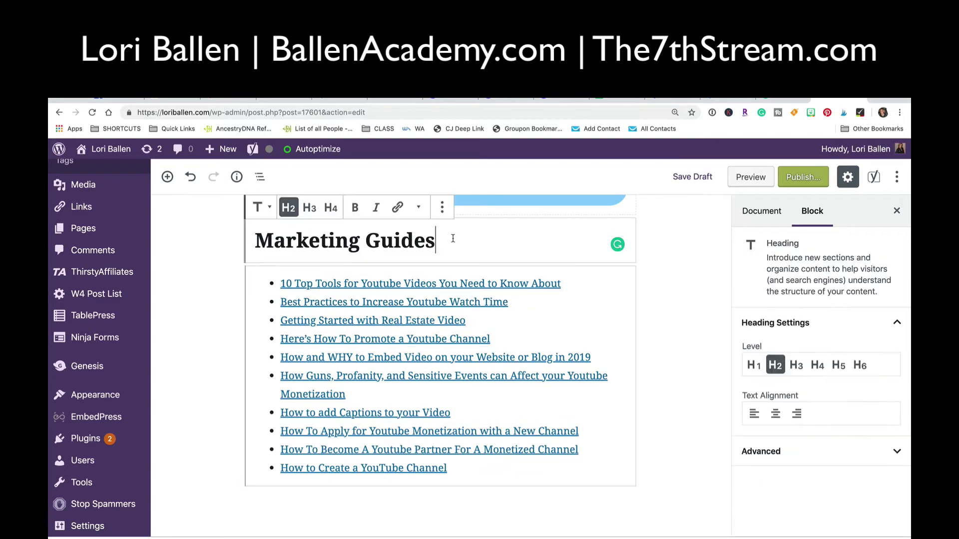
left_click_drag(437, 241, 256, 236)
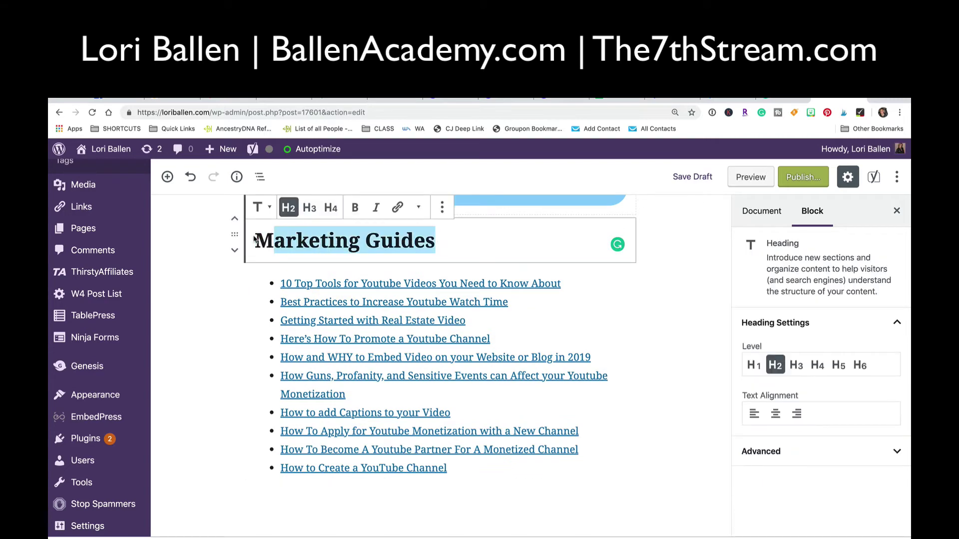
type("M")
key("BackSpace")
type("Yo")
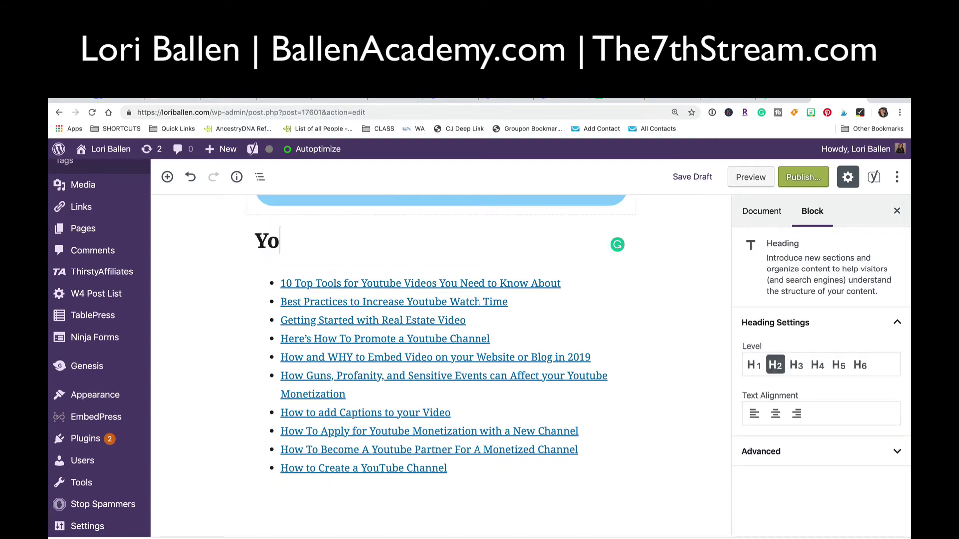
type("utube Tutorials")
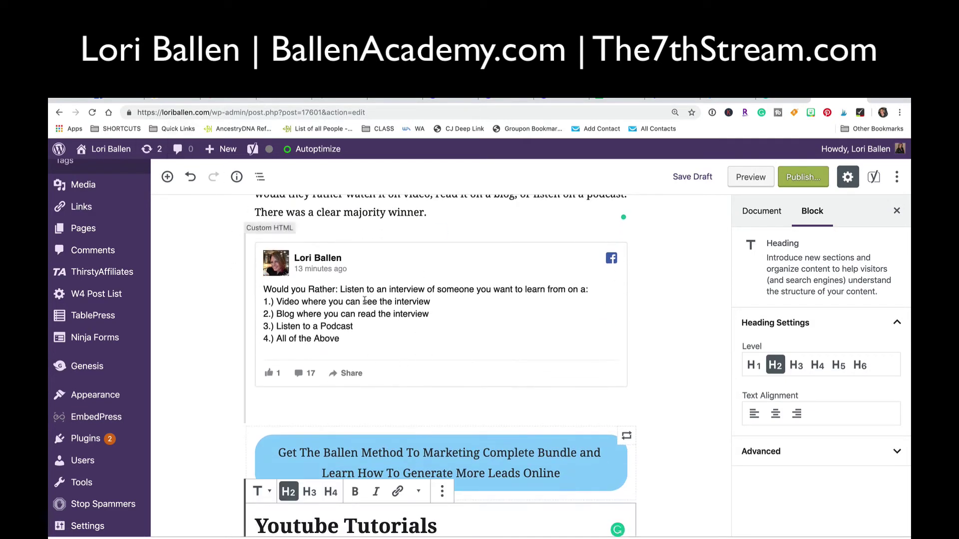
Review the draft from the title and Facebook poll through the call-to-action to the Youtube Tutorials post list and its settings
scroll(391, 343, "down", 2)
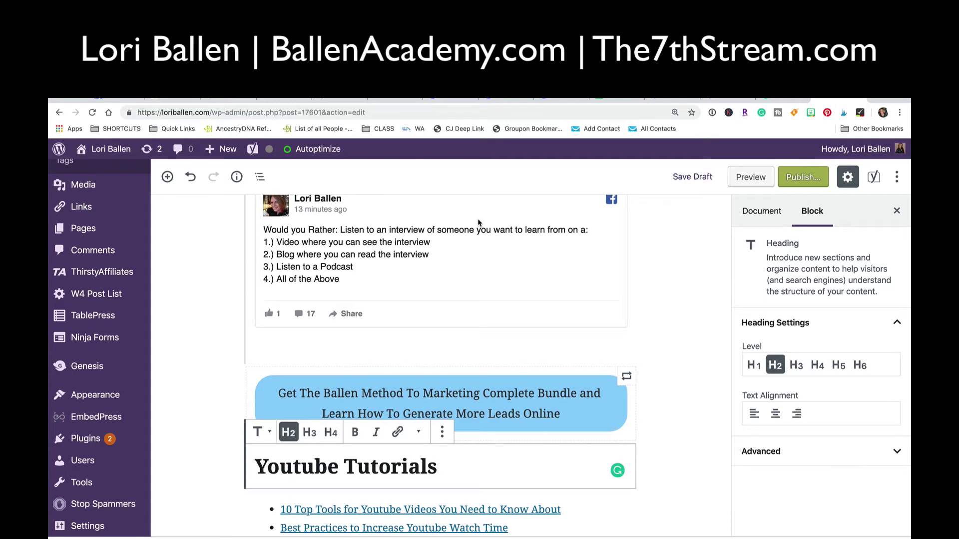
scroll(478, 222, "up", 3)
scroll(478, 222, "down", 4)
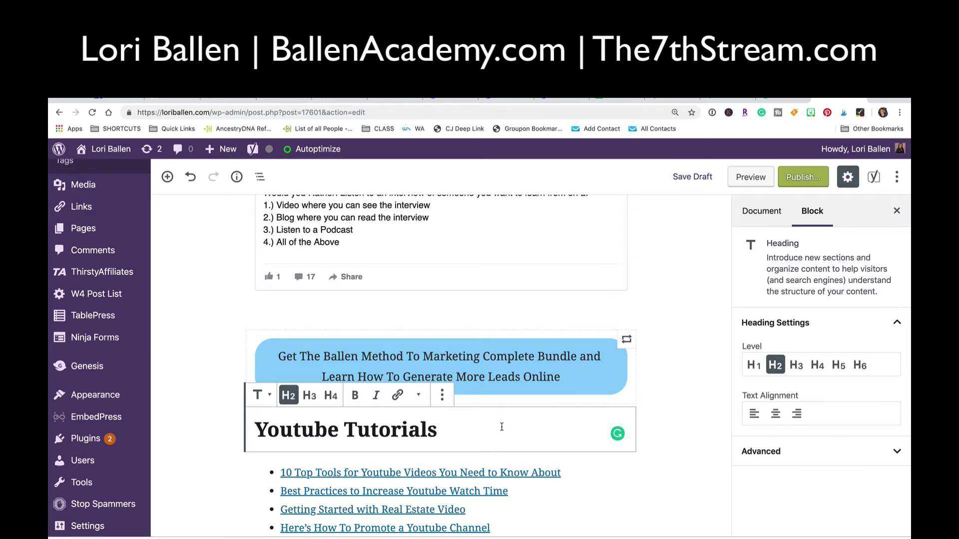
scroll(501, 427, "down", 3)
scroll(501, 427, "down", 1)
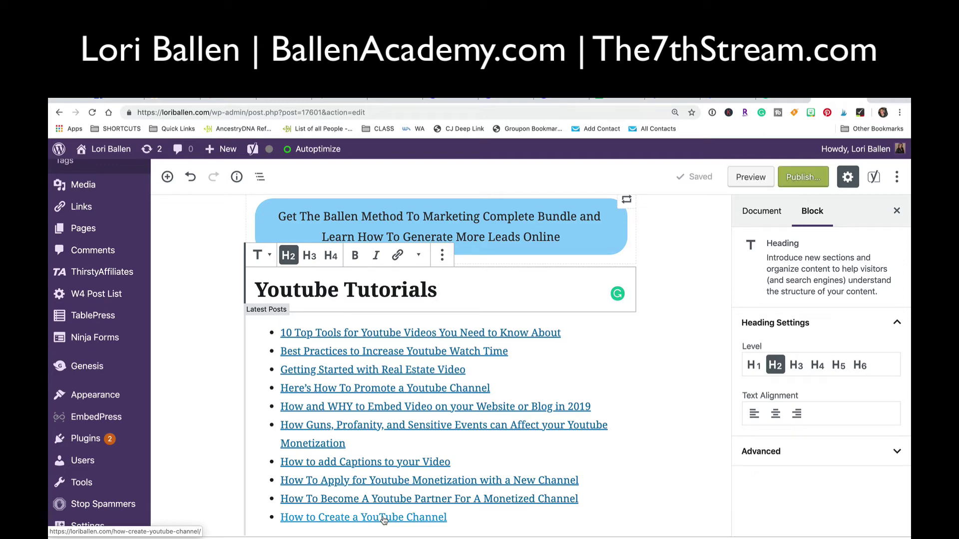
scroll(384, 520, "up", 3)
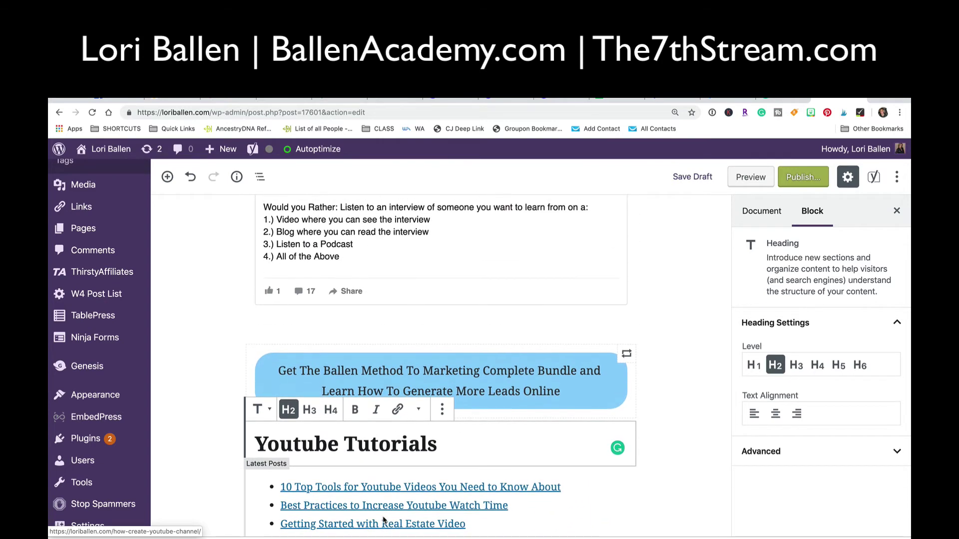
scroll(384, 520, "down", 3)
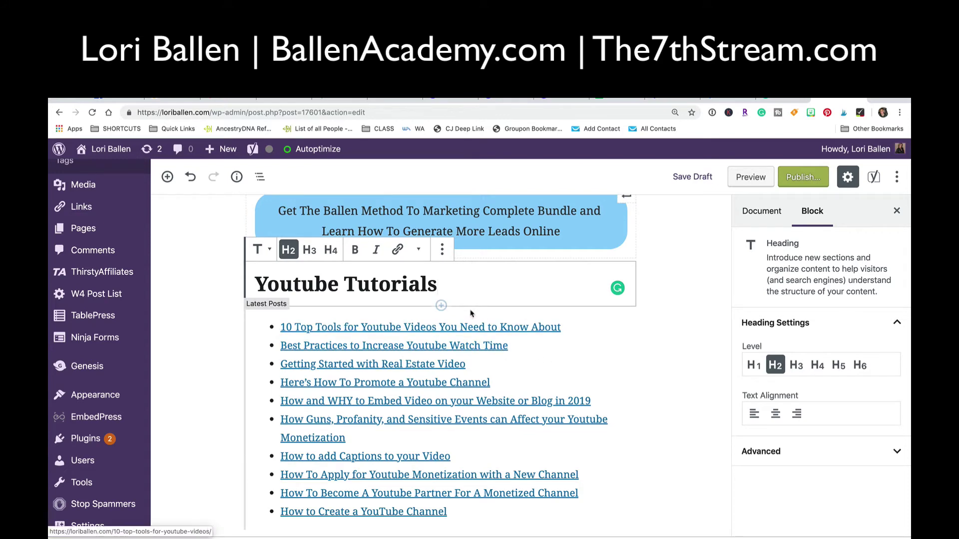
left_click(552, 376)
scroll(581, 367, "up", 1)
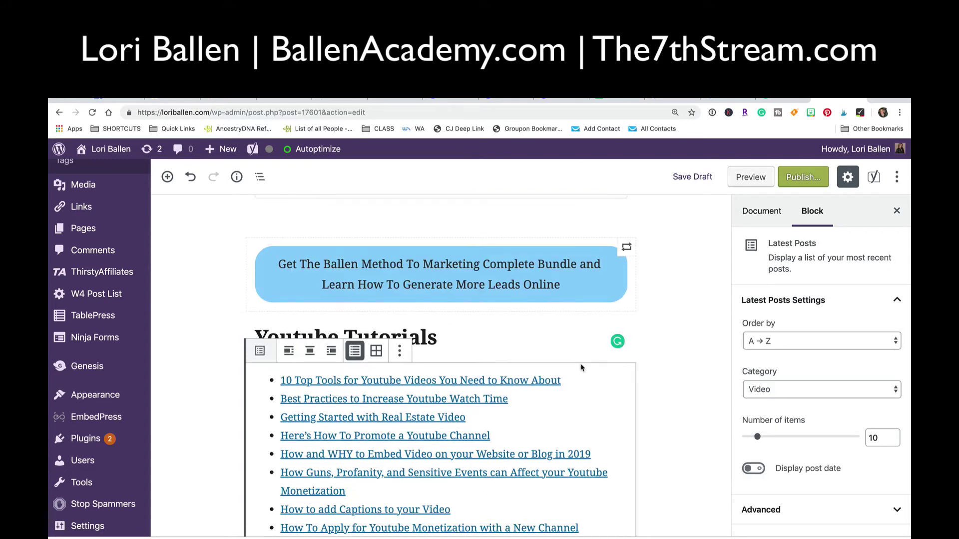
scroll(581, 367, "down", 10)
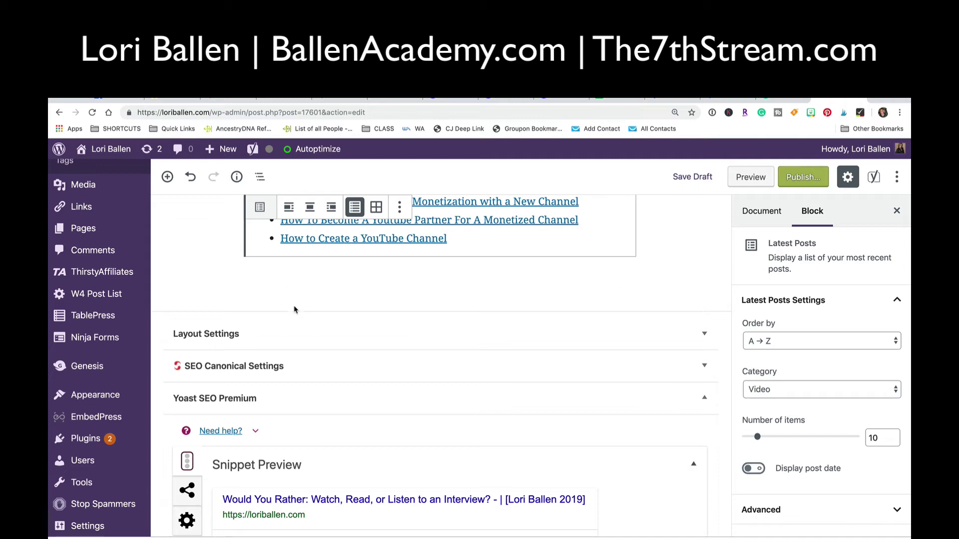
scroll(295, 310, "up", 15)
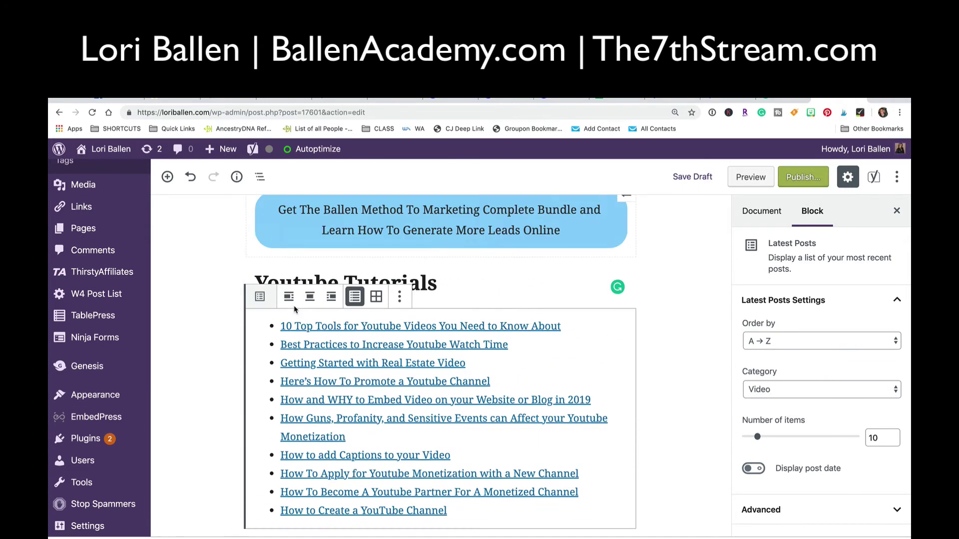
scroll(294, 309, "up", 3)
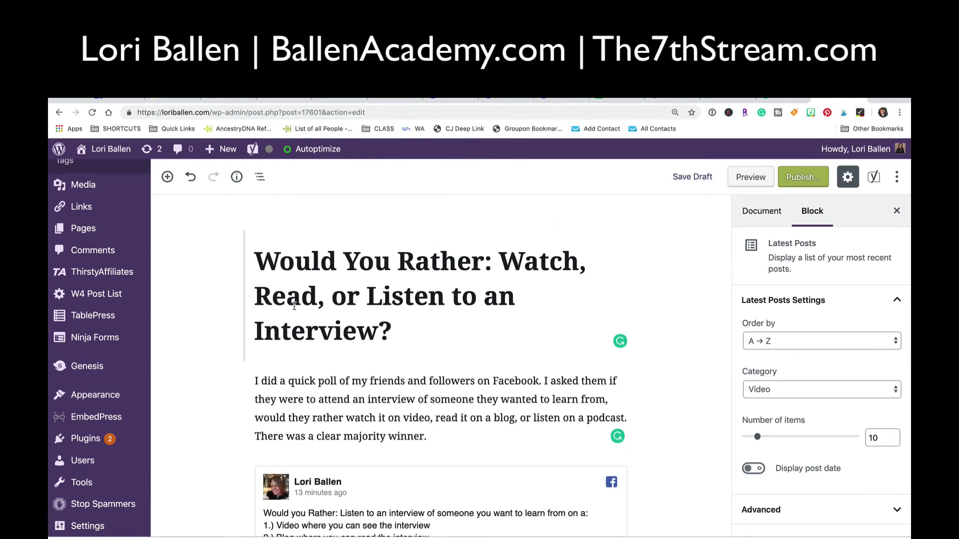
scroll(294, 306, "down", 15)
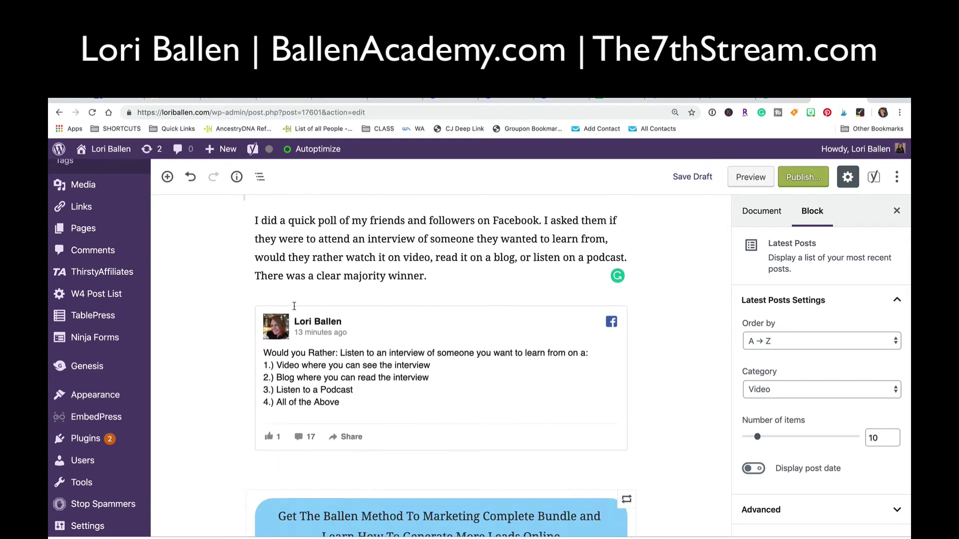
Try a bulleted list block below the latest posts with the items "IDX Broker" and "Get Respose", and remove it
left_click(167, 178)
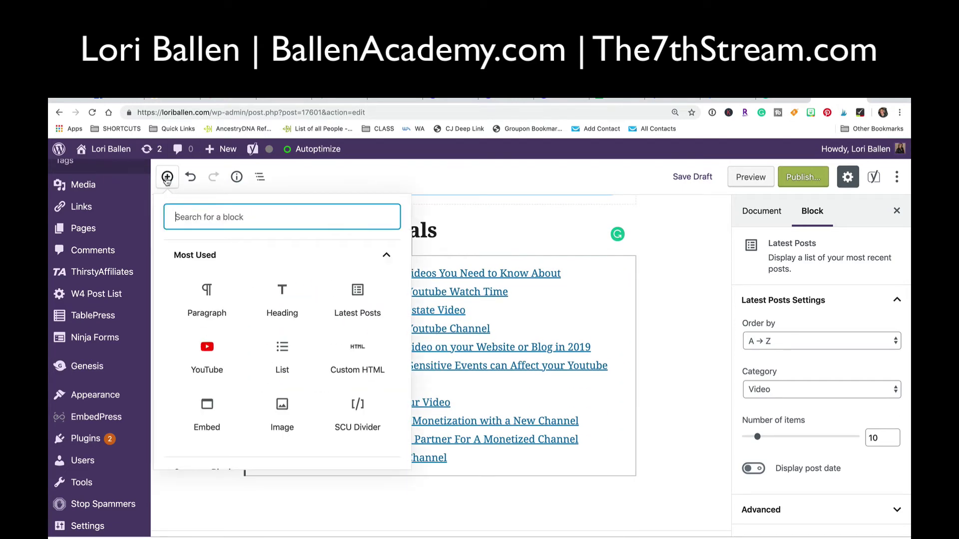
left_click(288, 355)
scroll(299, 353, "down", 4)
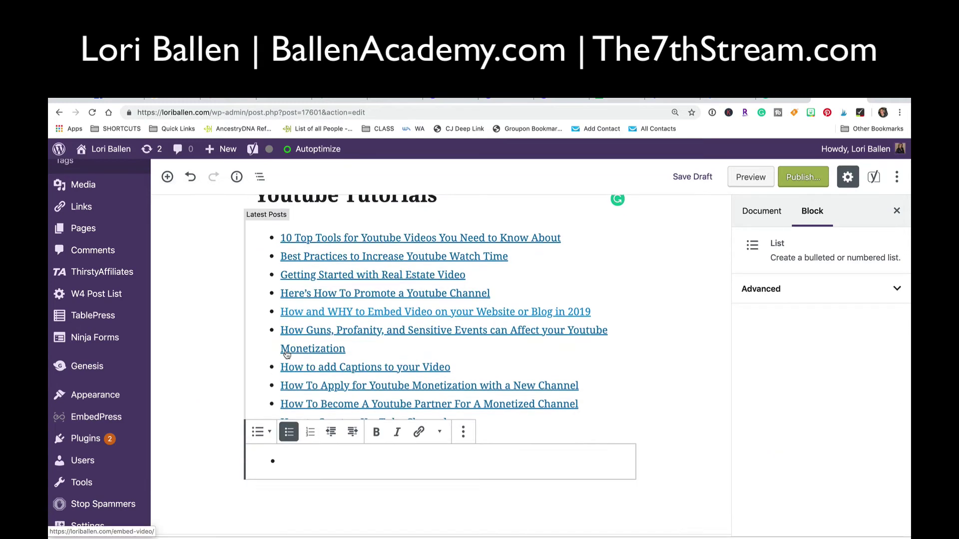
type("I")
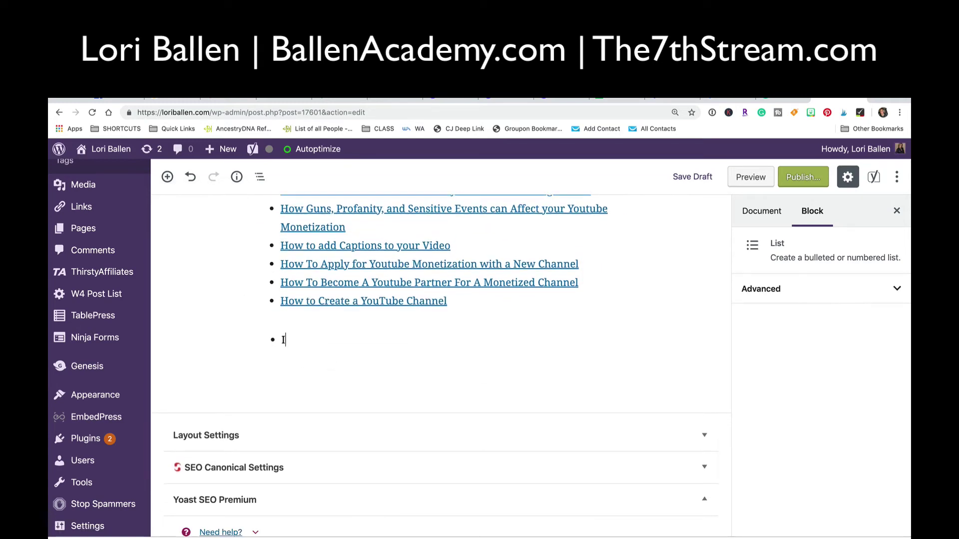
type("DX Broker")
key("Return")
type("Get Respose")
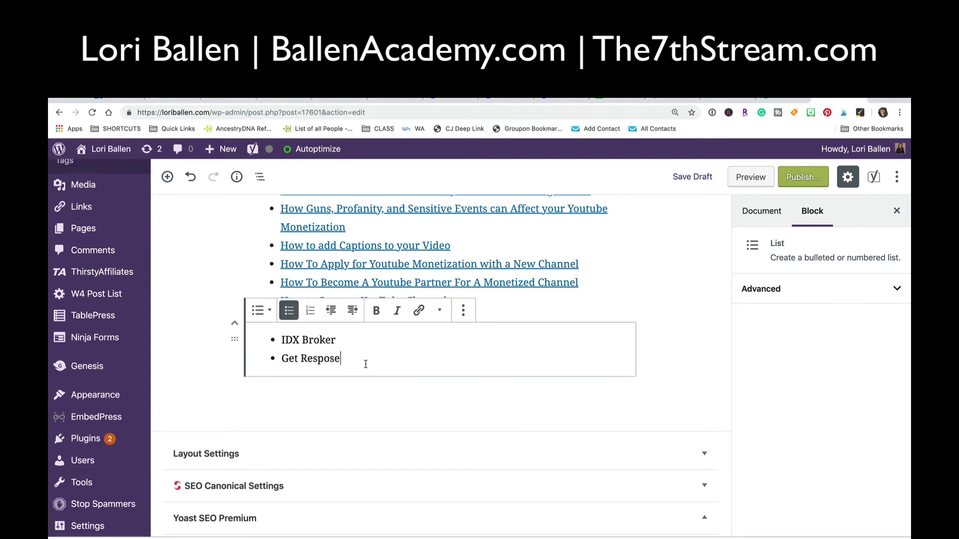
left_click_drag(364, 359, 275, 338)
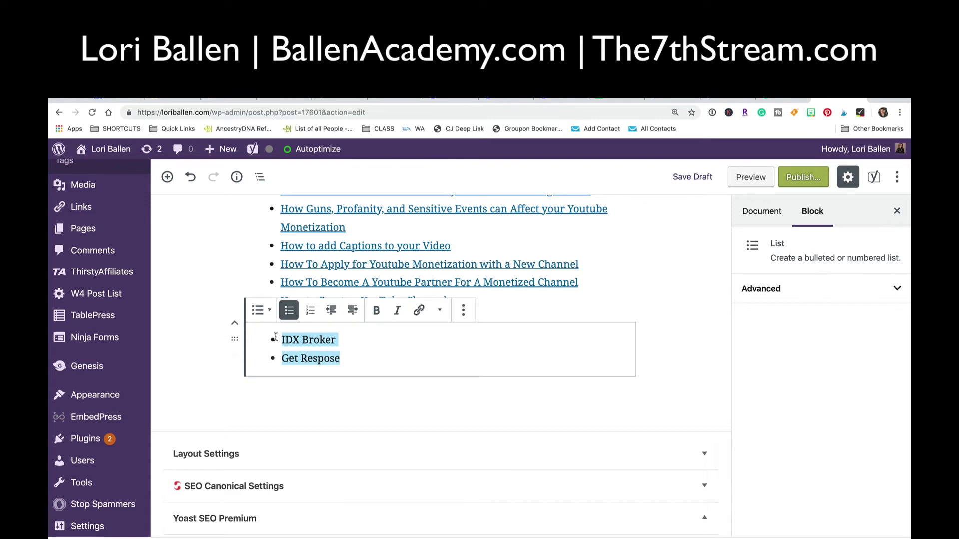
key("BackSpace")
key("BackSpace")
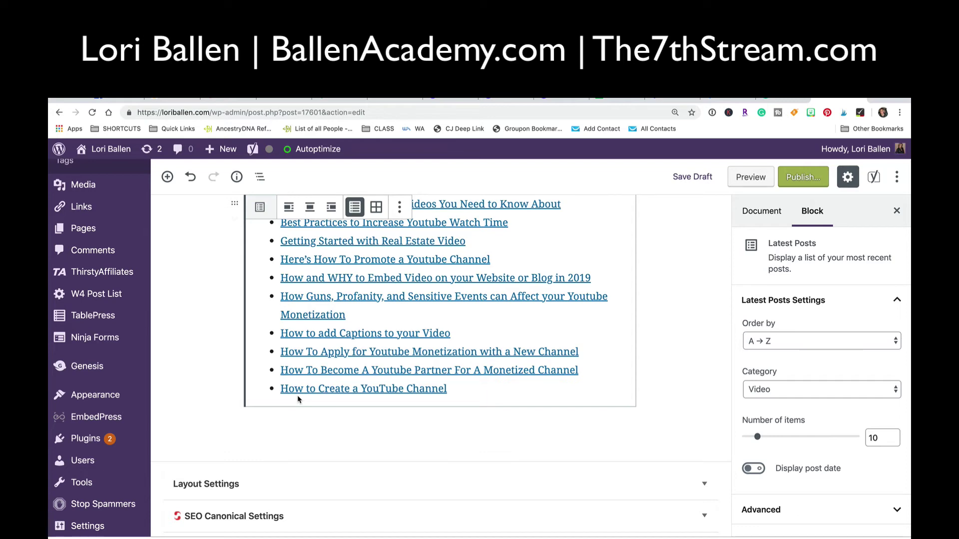
Add an H2 heading "My Favorite Tools" below the latest posts list, followed by an empty paragraph
scroll(297, 395, "down", 1)
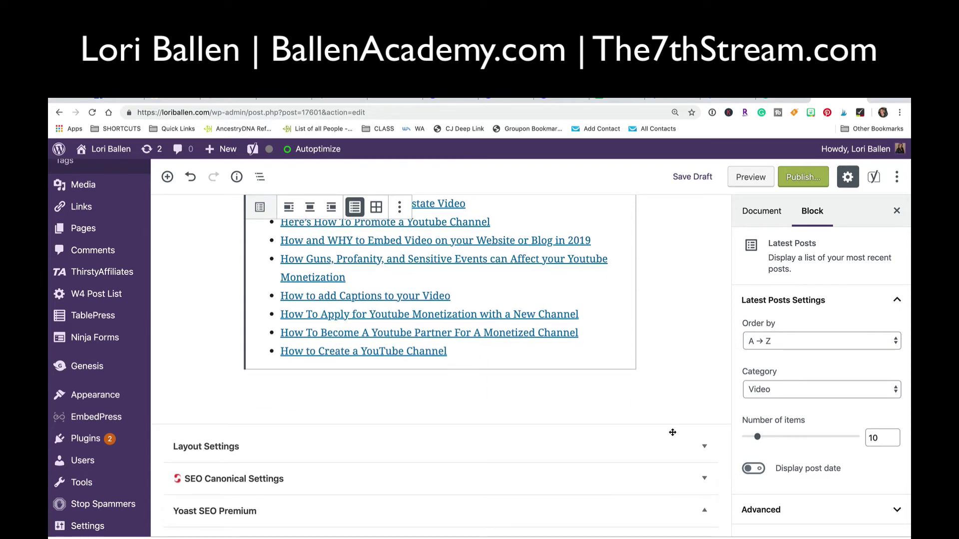
left_click(572, 395)
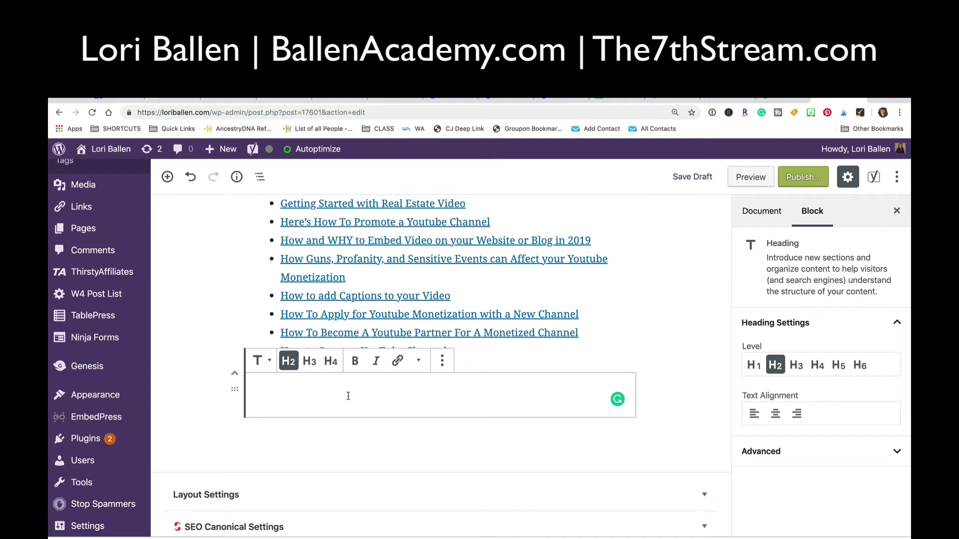
type("My Fav")
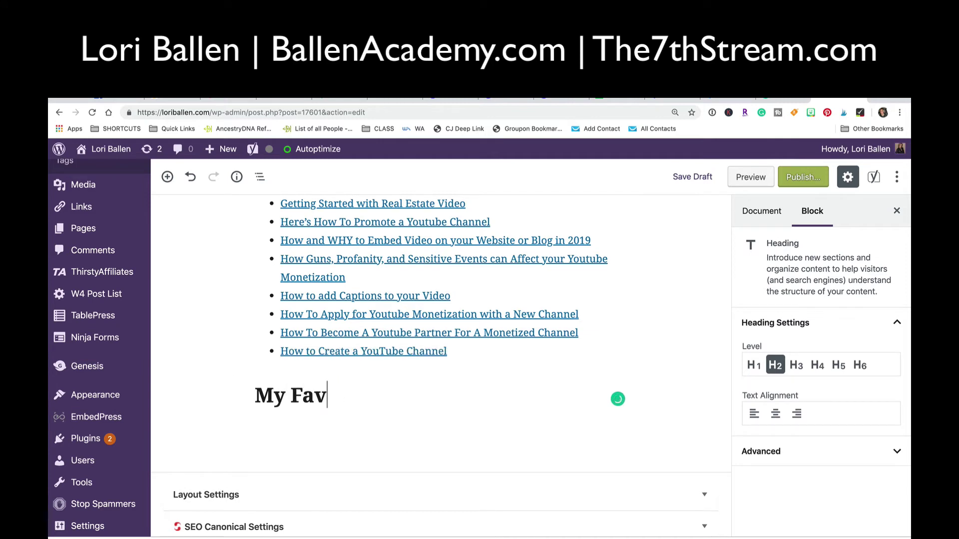
type("orite To")
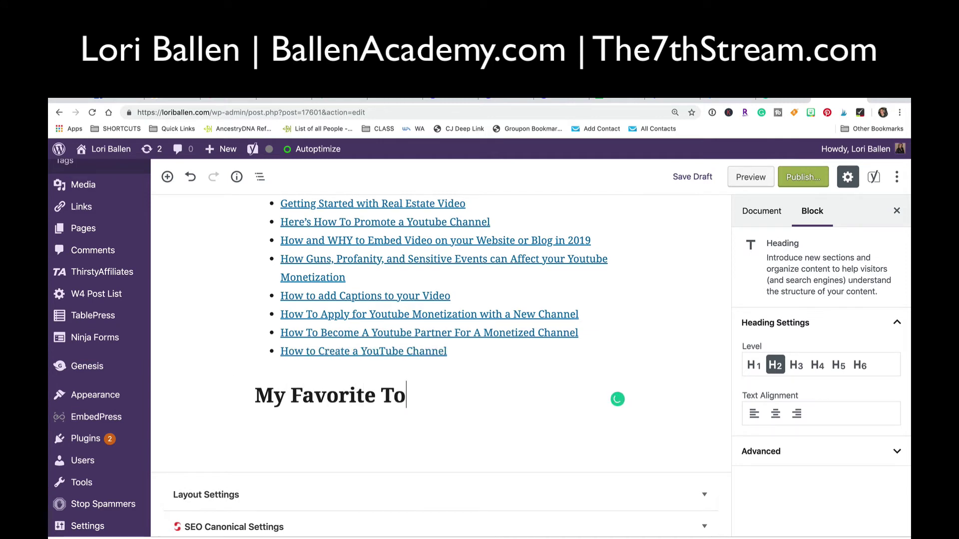
type("ols")
key("Return")
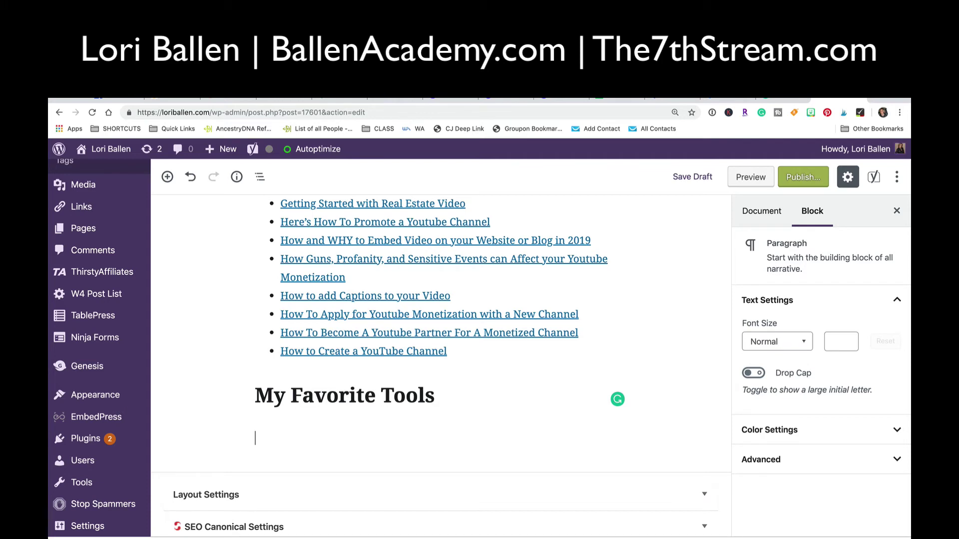
Search the blocks for "too" and insert the reusable block My Favorite Tools under the new heading
scroll(348, 328, "down", 3)
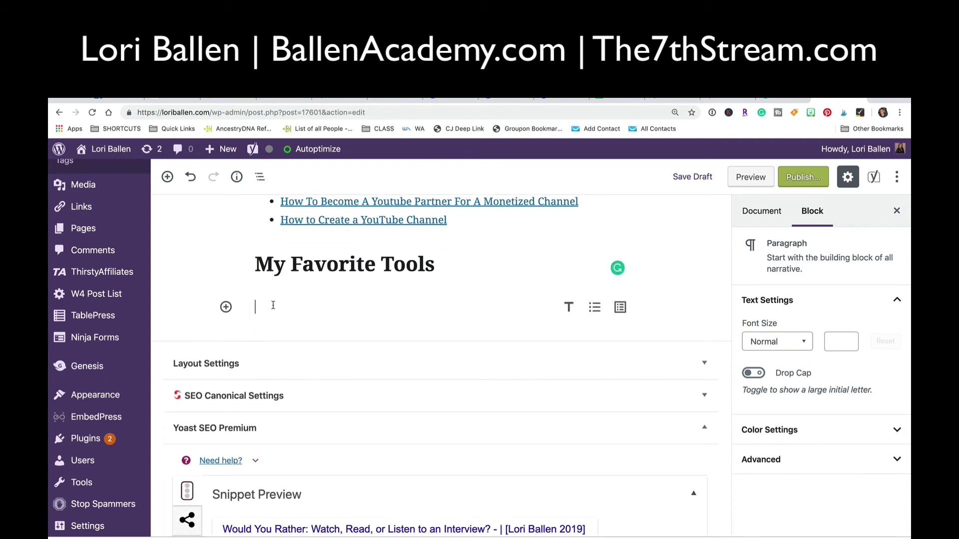
left_click(226, 307)
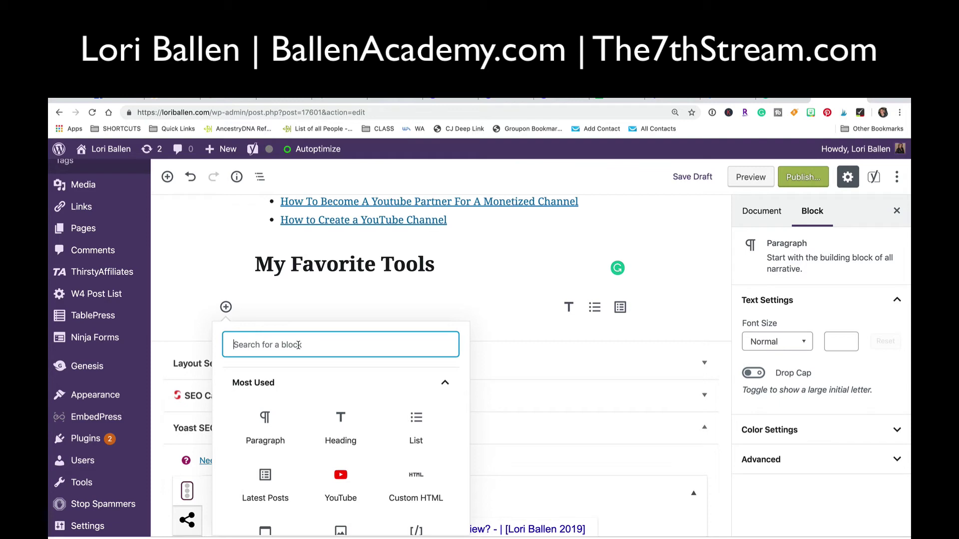
type("too")
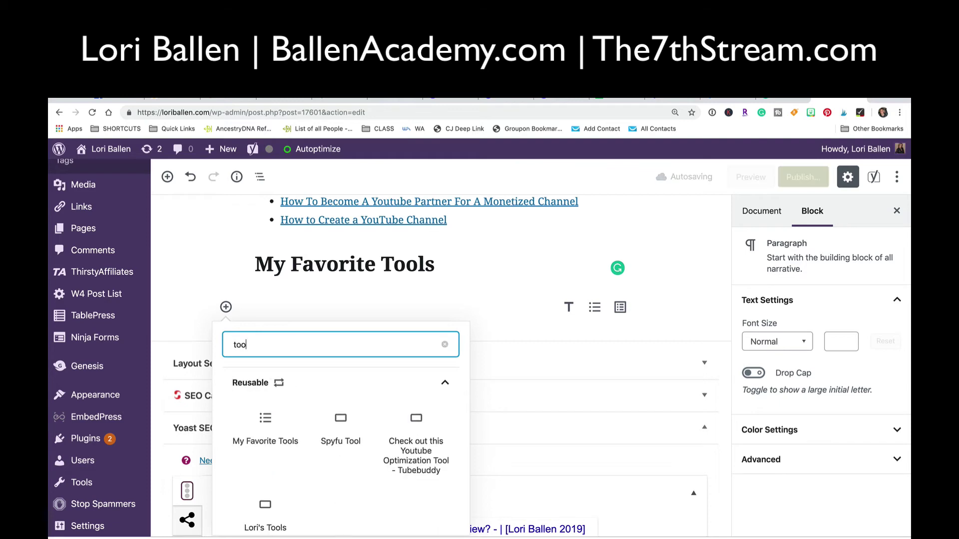
left_click(265, 425)
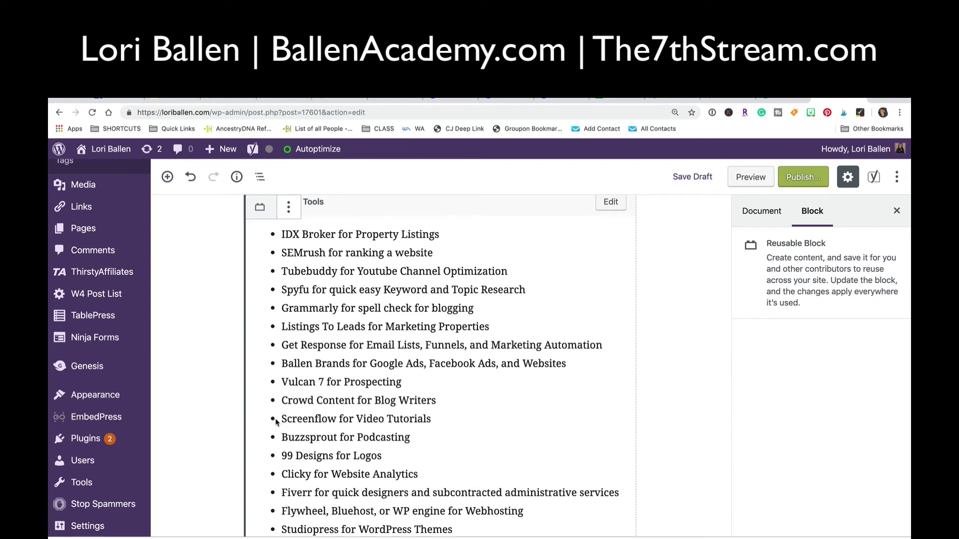
Look through the items of the inserted My Favorite Tools list and open a preview of the post
scroll(276, 350, "up", 3)
scroll(279, 325, "down", 1)
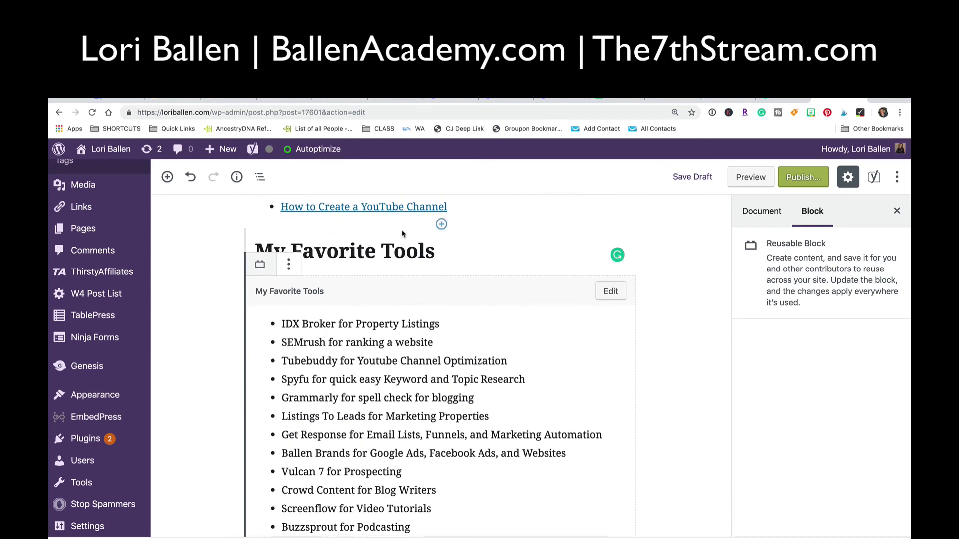
left_click_drag(443, 330, 290, 328)
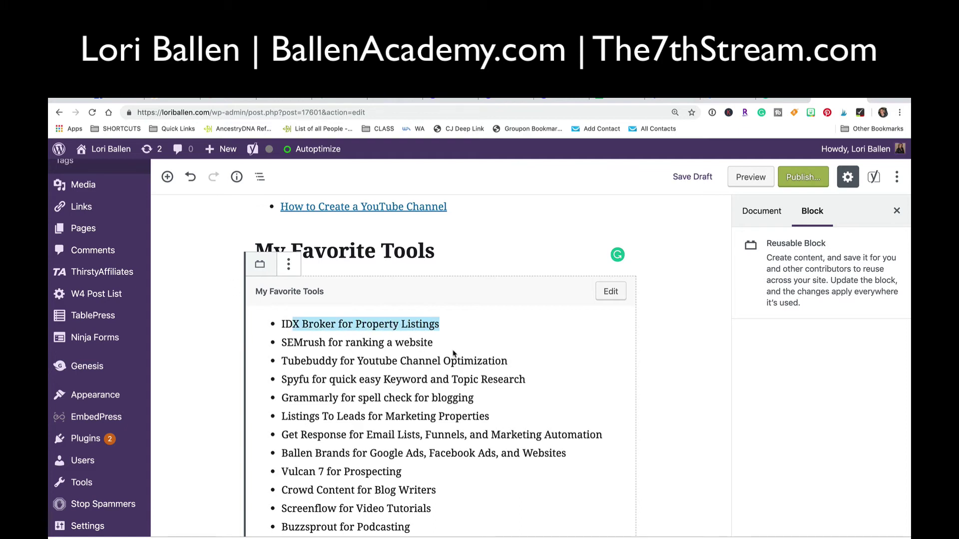
left_click_drag(454, 352, 377, 346)
left_click(753, 406)
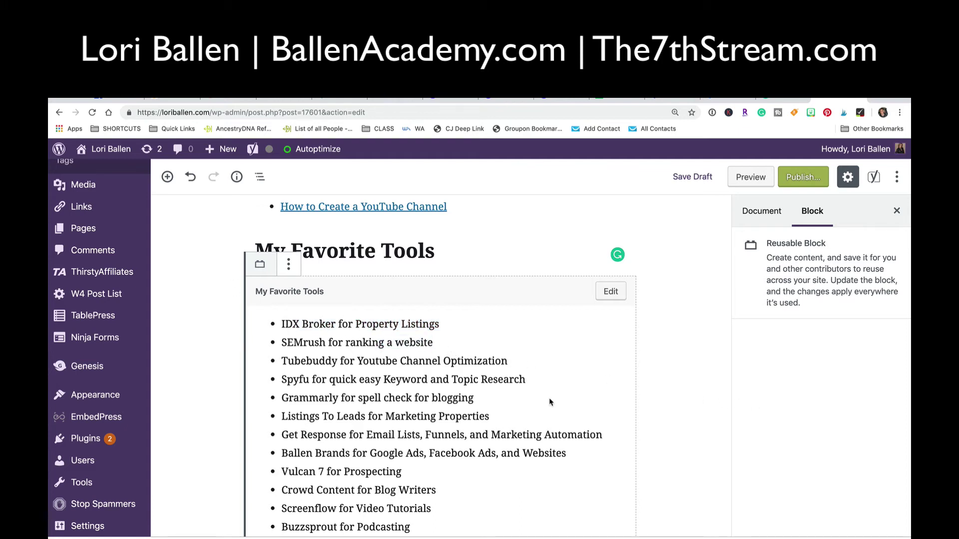
scroll(532, 398, "down", 3)
scroll(340, 273, "down", 6)
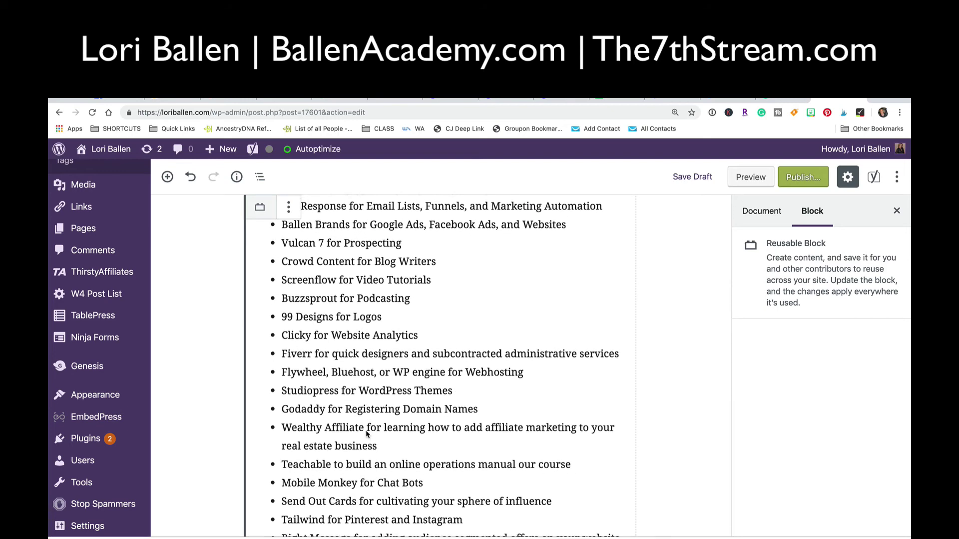
scroll(368, 434, "up", 10)
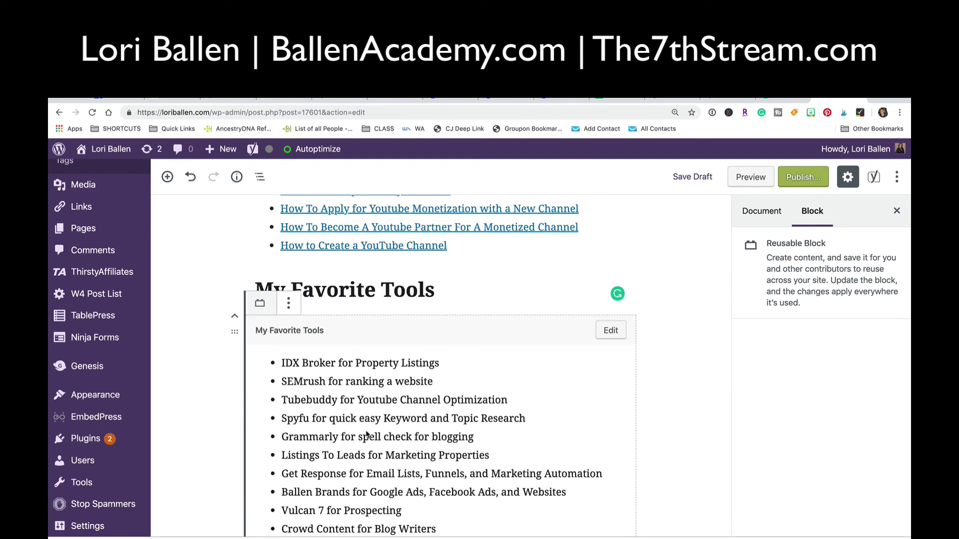
left_click(760, 178)
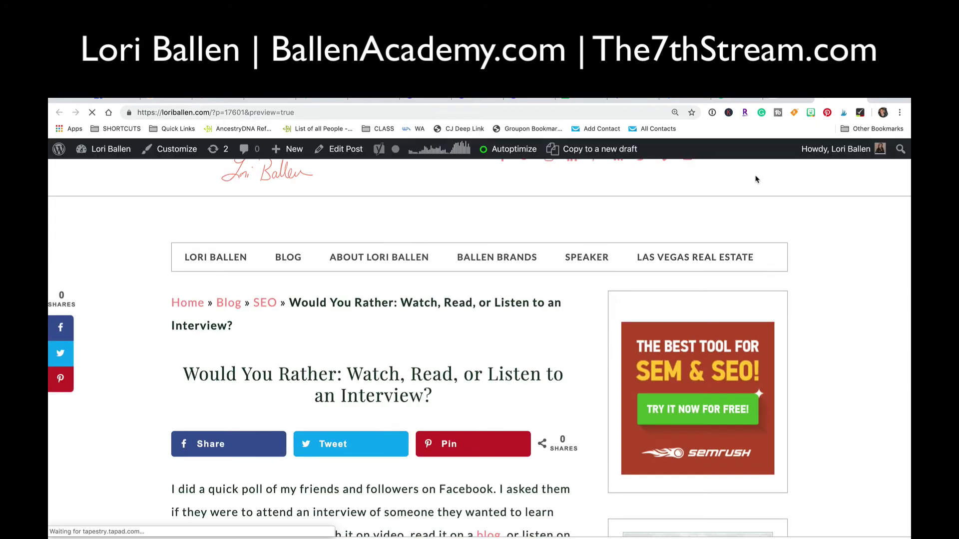
Review the post preview from the intro and embedded Facebook poll through the call-to-action and Youtube Tutorials list to the My Favorite Tools list
scroll(488, 210, "down", 10)
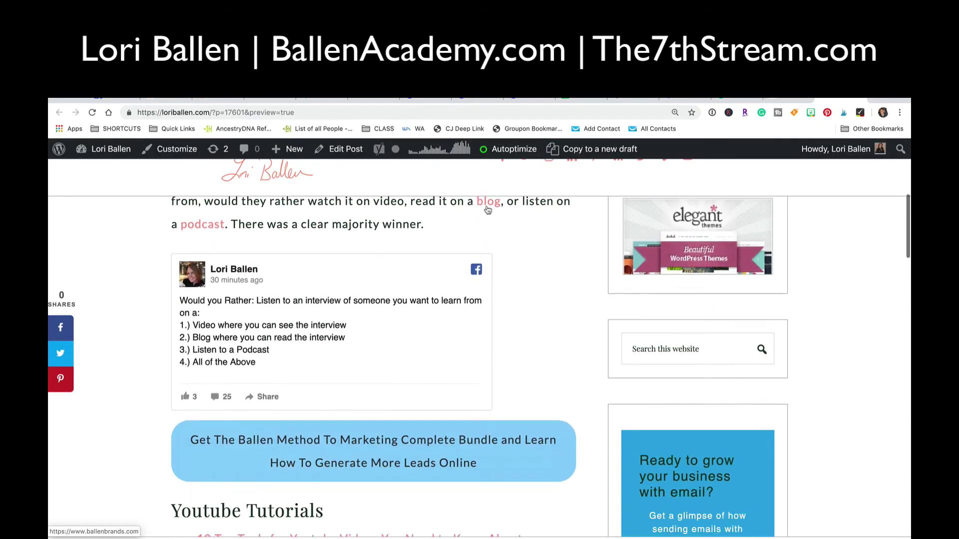
scroll(450, 240, "up", 4)
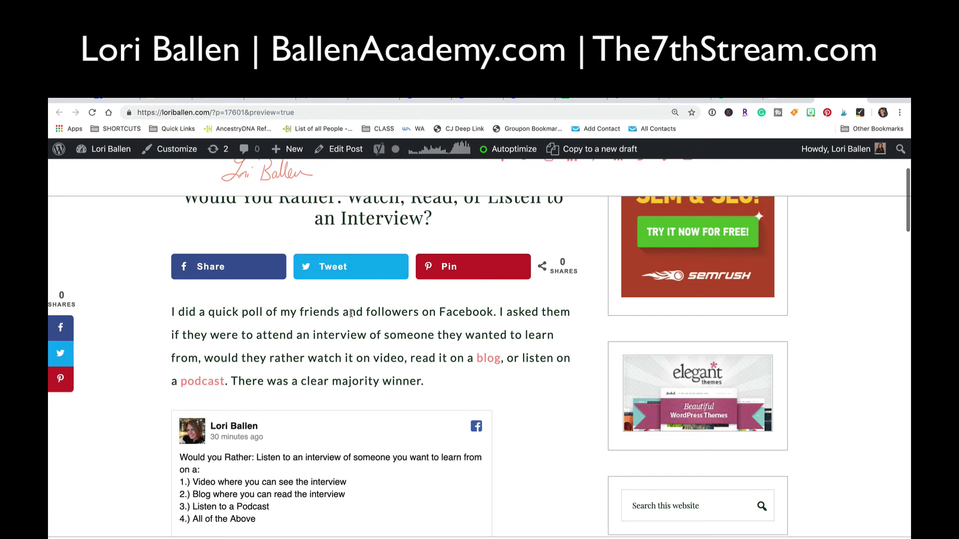
scroll(352, 331, "down", 4)
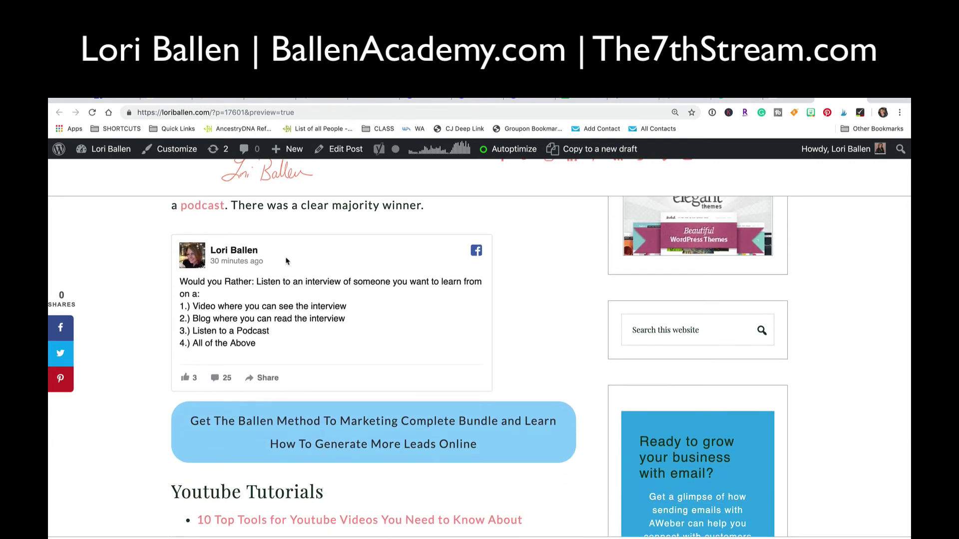
scroll(277, 309, "down", 3)
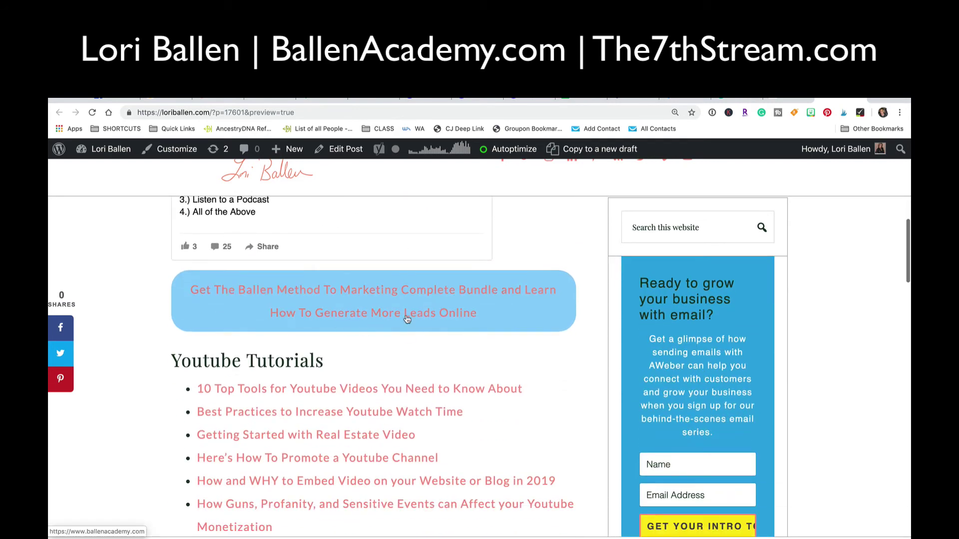
scroll(407, 317, "down", 2)
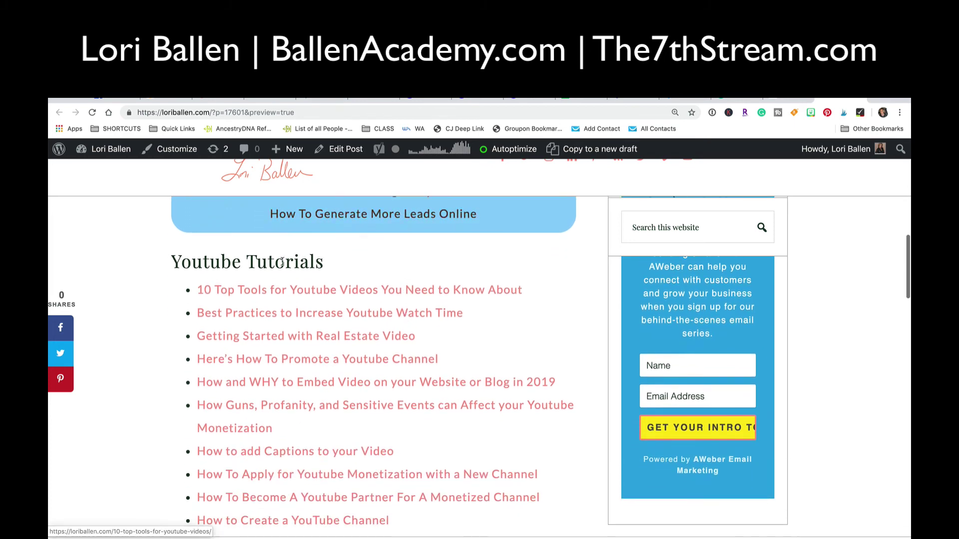
scroll(306, 293, "down", 6)
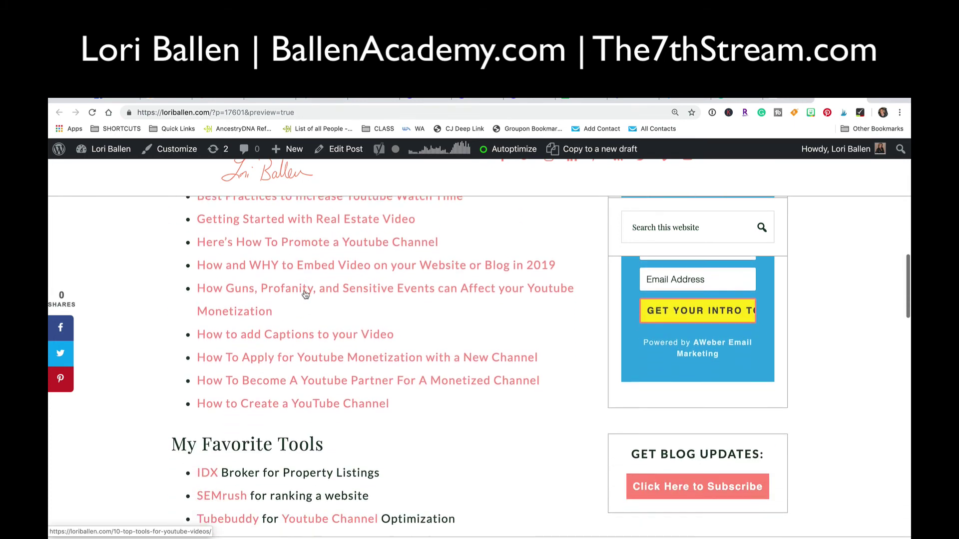
scroll(306, 293, "down", 1)
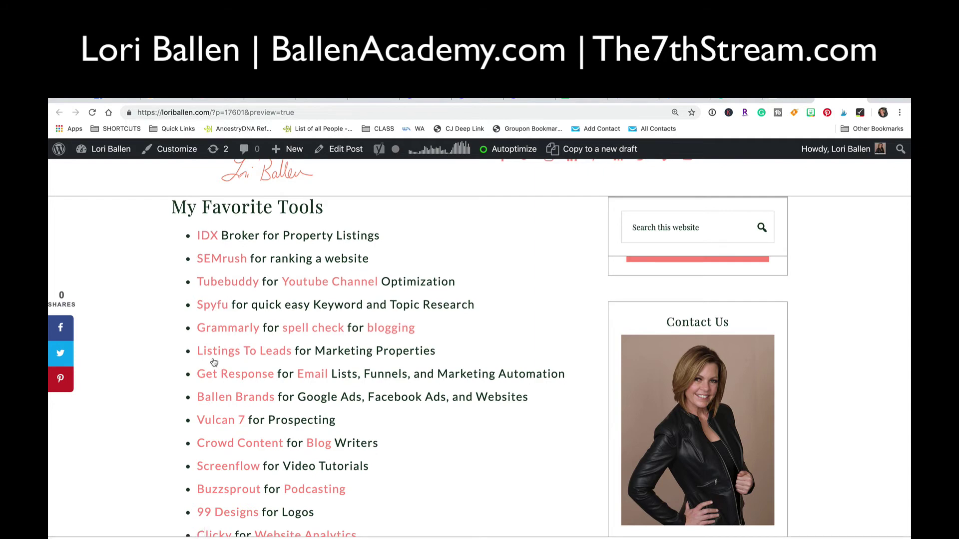
scroll(231, 443, "down", 8)
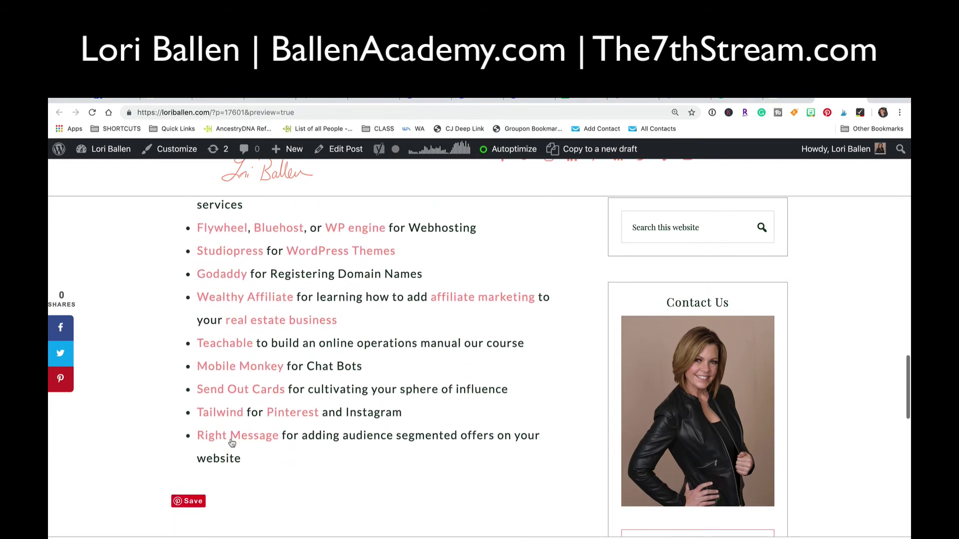
scroll(232, 439, "up", 8)
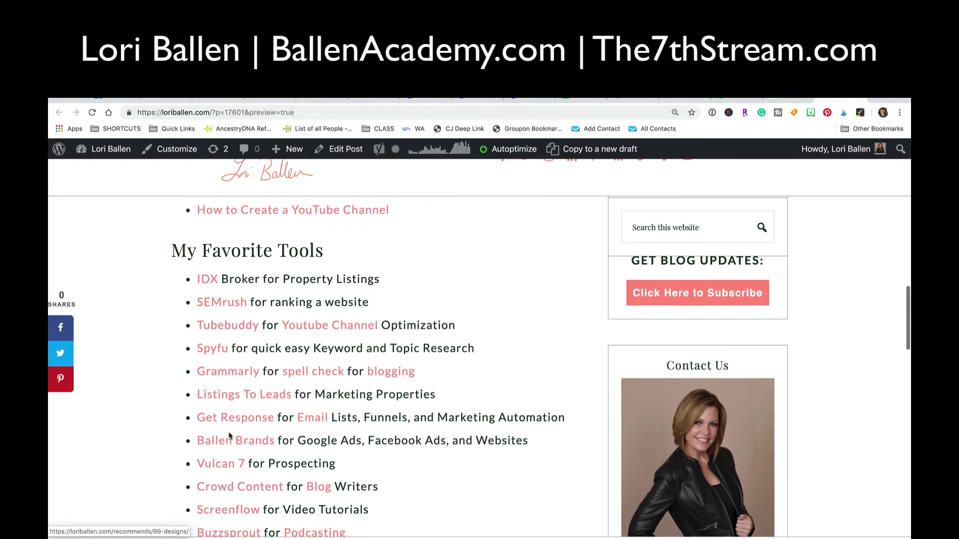
scroll(230, 436, "down", 1)
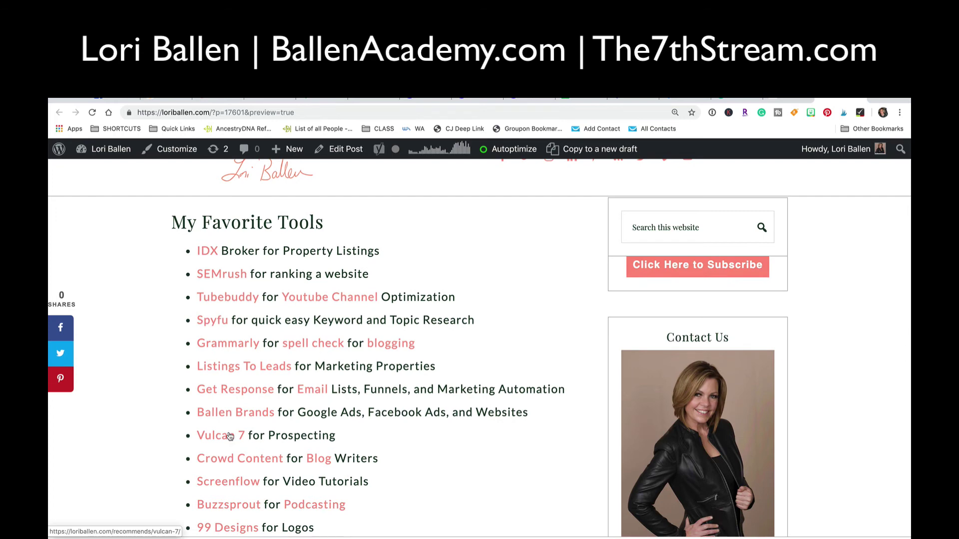